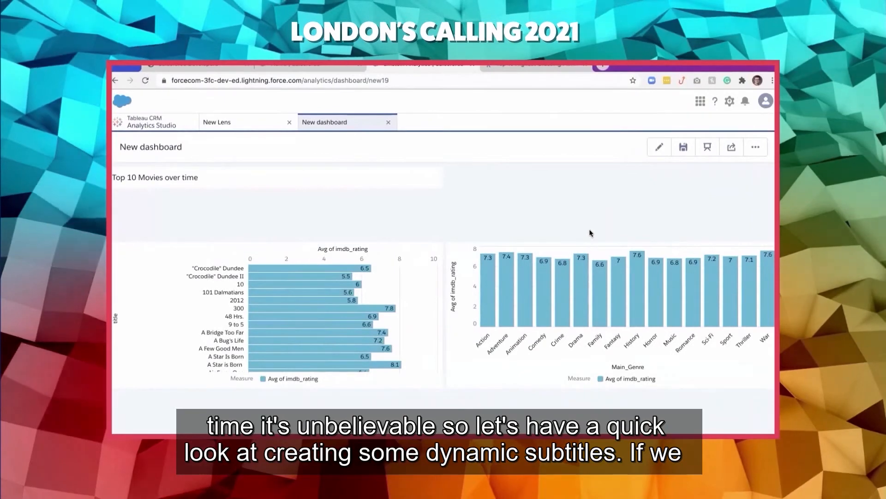
# Step: Put the dashboard into edit mode and select the "Top 10 Movies over time" text widget
pyautogui.click(659, 147)
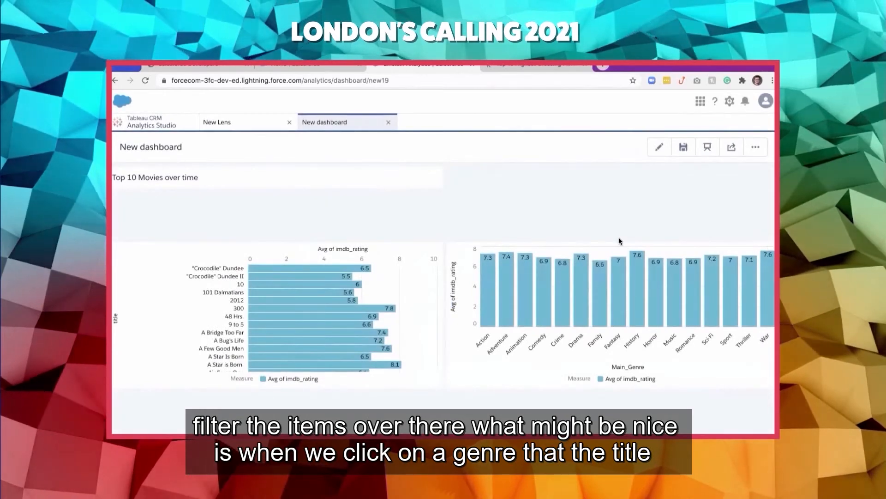
pyautogui.click(618, 288)
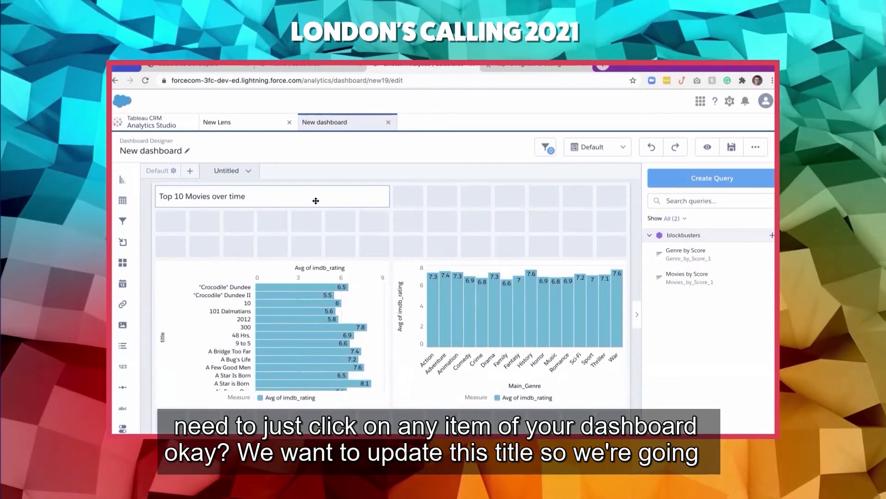
pyautogui.click(315, 200)
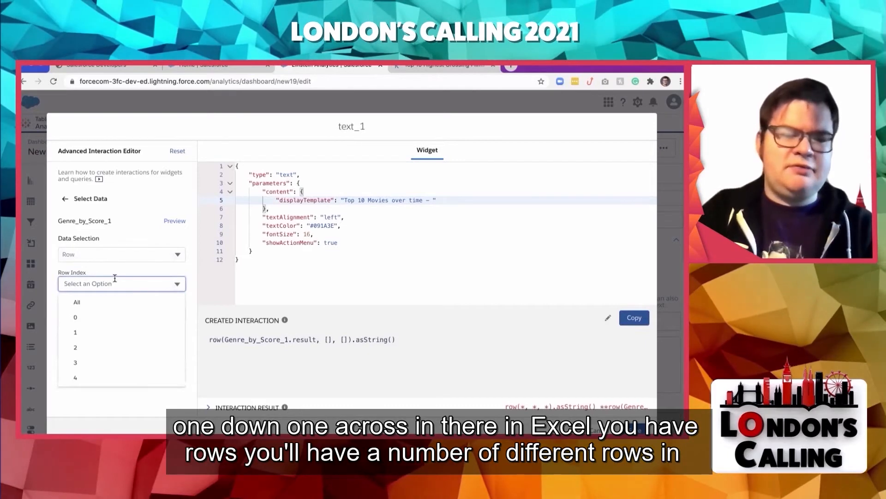
# Step: Set the interaction's source data from Genre_by_Score_1 to a cell at row index 0 in the Main_Genre column
pyautogui.click(122, 254)
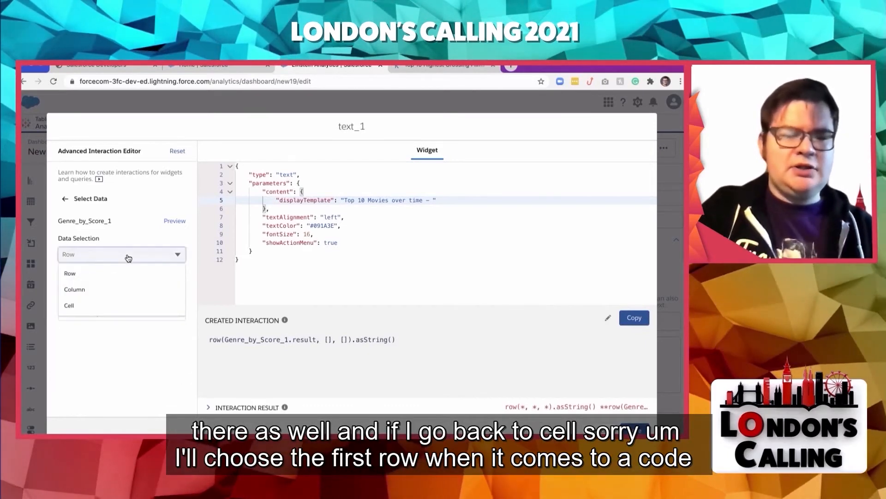
pyautogui.click(107, 303)
pyautogui.click(116, 284)
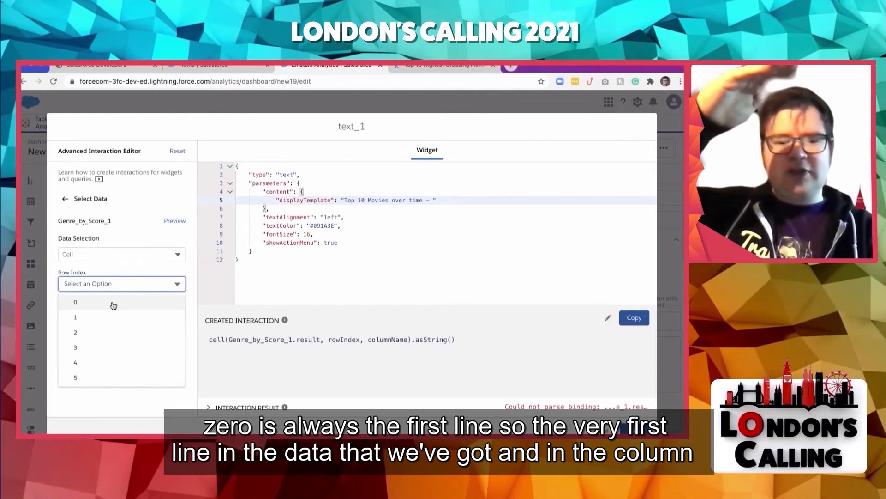
pyautogui.click(113, 303)
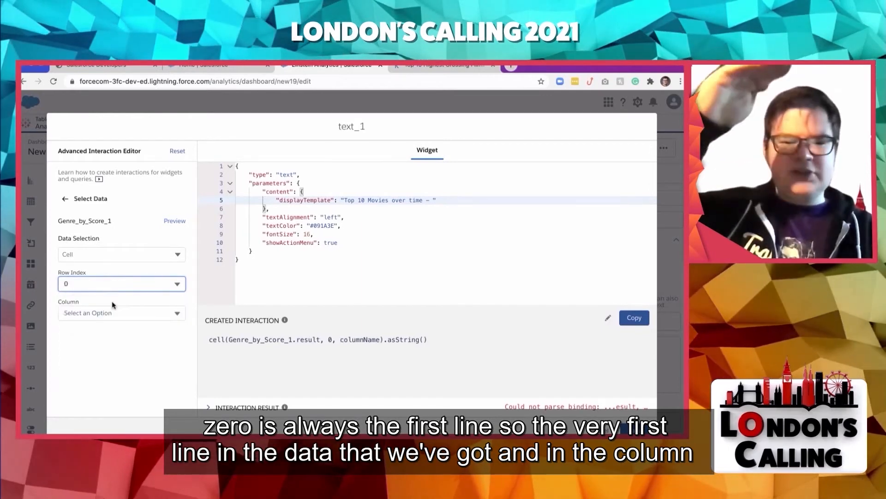
pyautogui.click(105, 313)
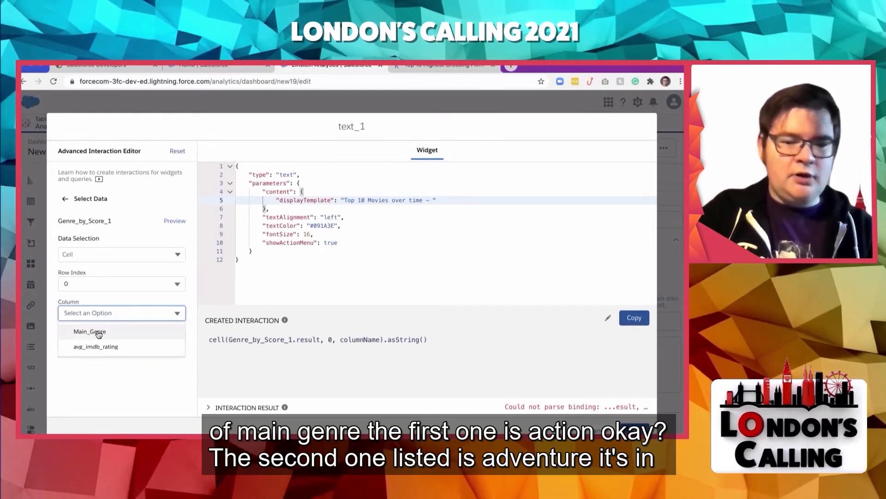
pyautogui.click(96, 332)
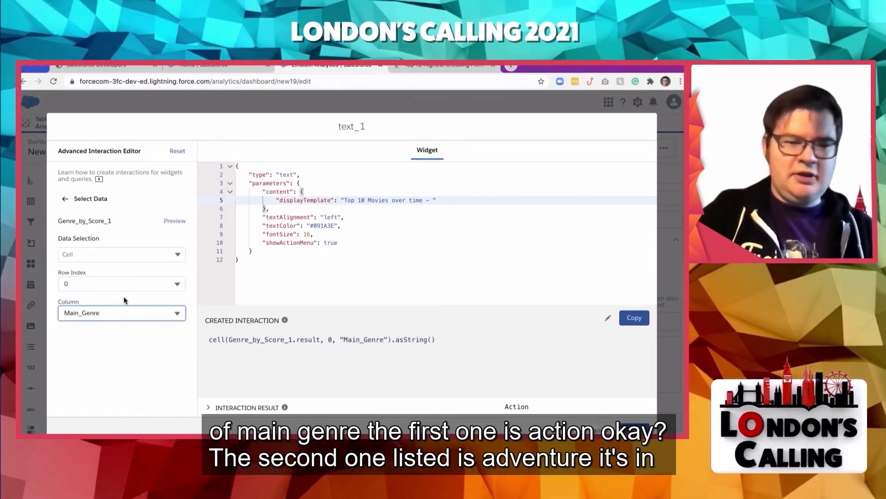
# Step: Try row index 1 for the genre cell, and row index 0 with the avg_imdb_rating column
pyautogui.click(122, 284)
pyautogui.click(115, 319)
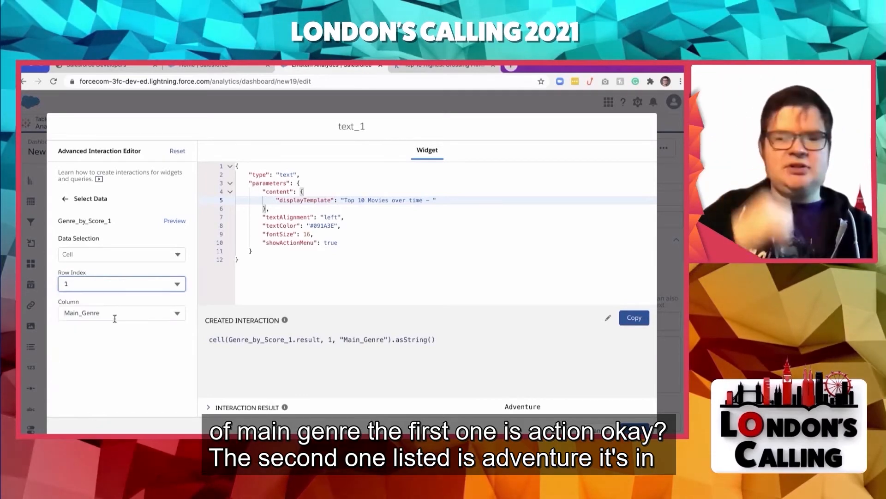
pyautogui.click(124, 287)
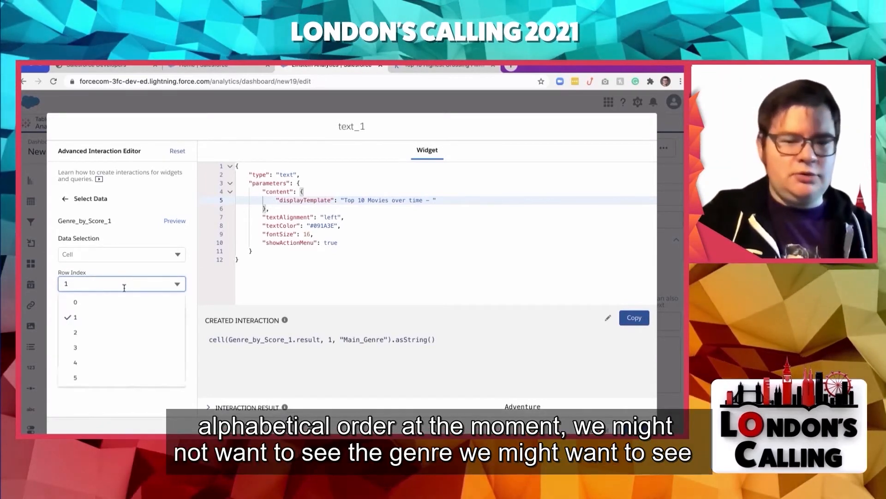
pyautogui.click(119, 301)
pyautogui.click(123, 313)
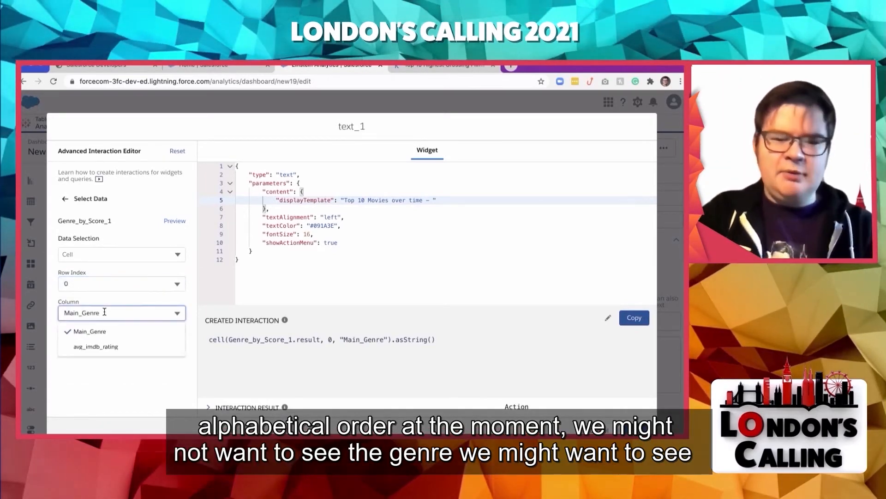
pyautogui.click(104, 346)
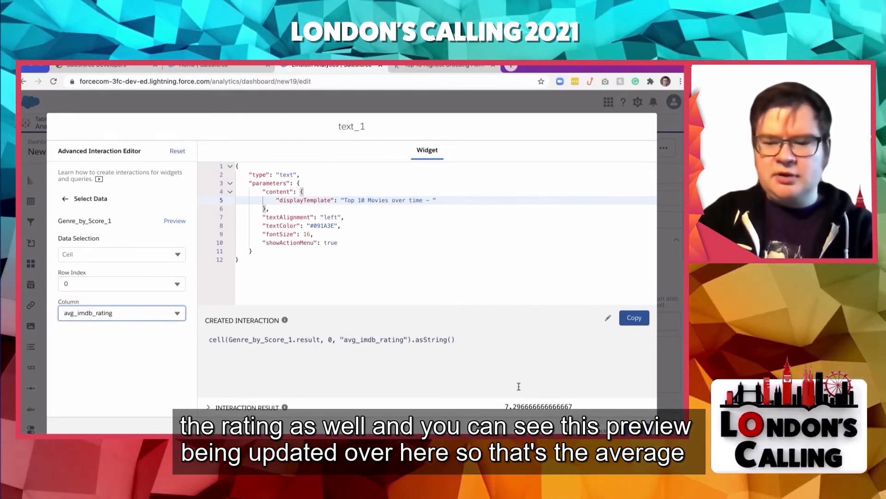
# Step: Switch the cell's column back to Main_Genre and try row index 1 before returning to row index 0
pyautogui.click(125, 313)
pyautogui.click(104, 331)
pyautogui.click(128, 284)
pyautogui.click(116, 317)
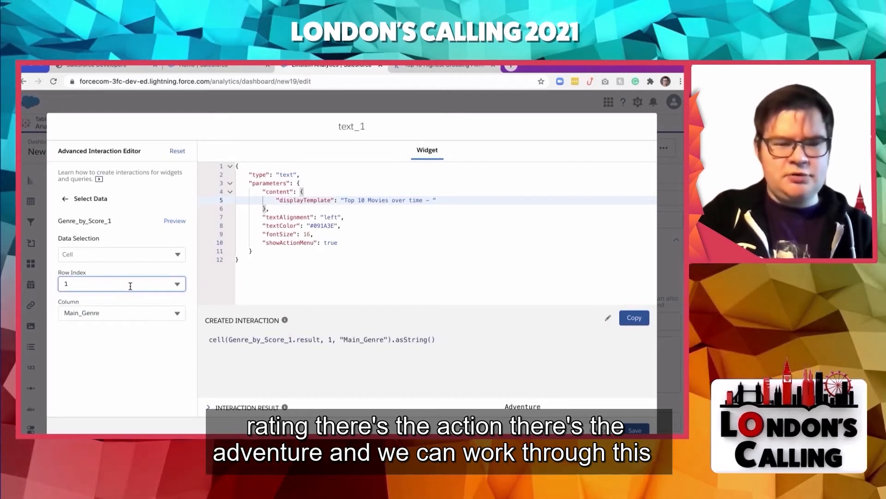
pyautogui.click(130, 285)
pyautogui.click(117, 301)
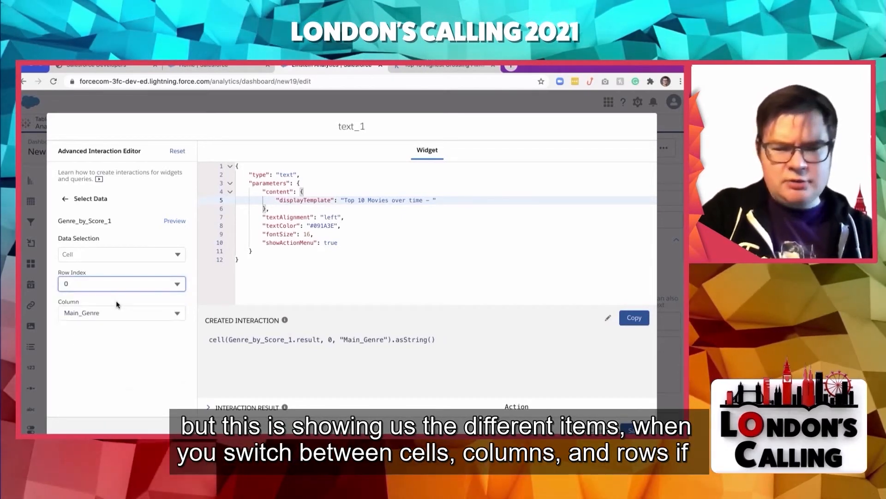
# Step: Try the Row data selection with the Main_Genre column, for row index 0 and for all rows
pyautogui.click(131, 256)
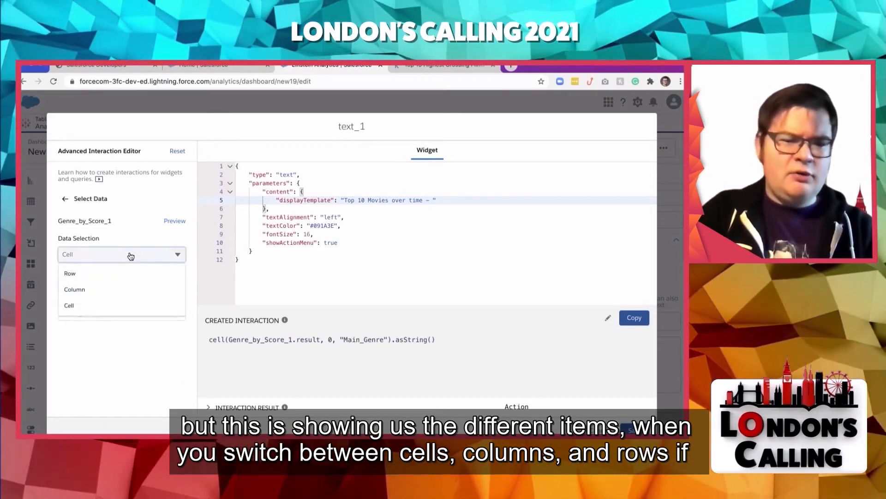
pyautogui.click(70, 273)
pyautogui.click(500, 405)
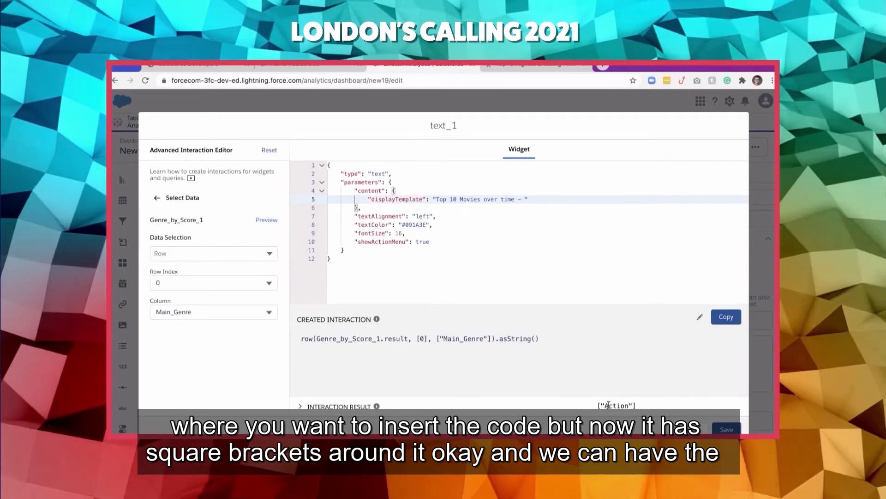
pyautogui.click(217, 312)
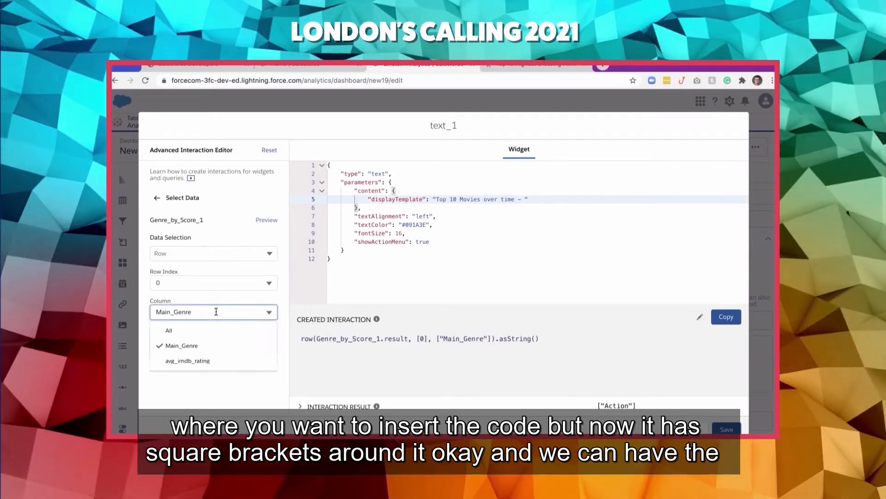
pyautogui.click(200, 359)
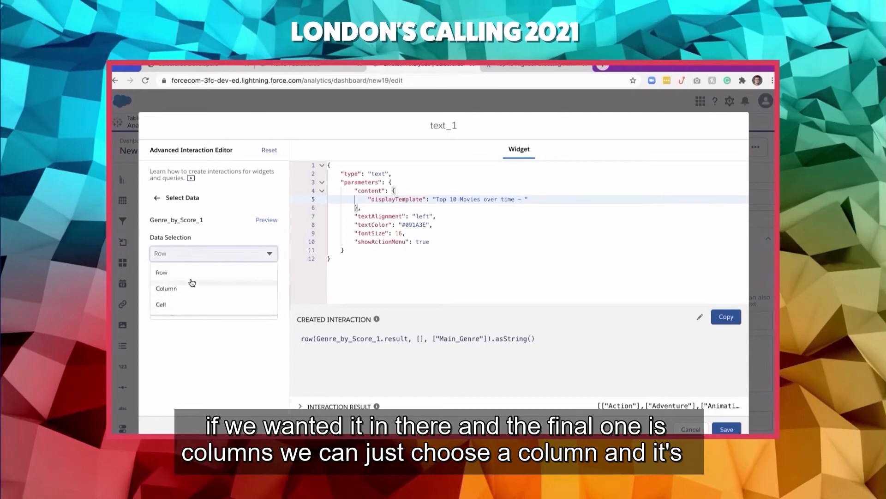
# Step: Try the Column data selection with the Main_Genre column
pyautogui.click(187, 285)
pyautogui.click(189, 287)
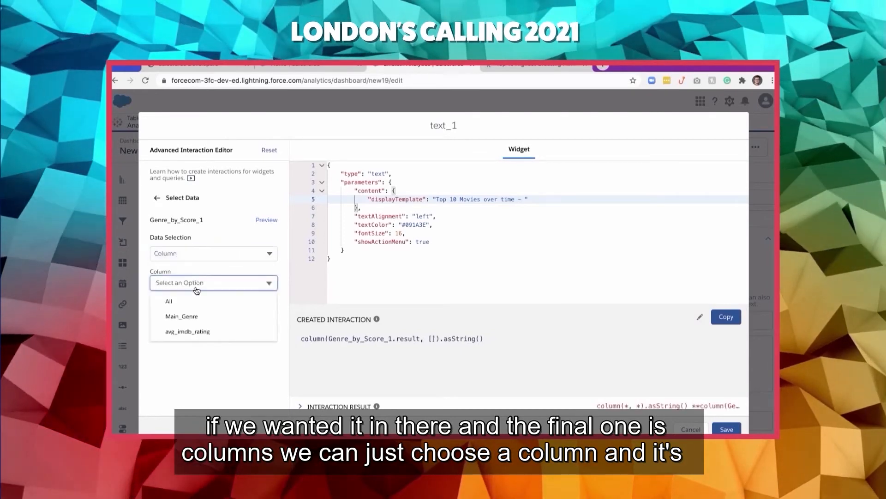
pyautogui.click(176, 312)
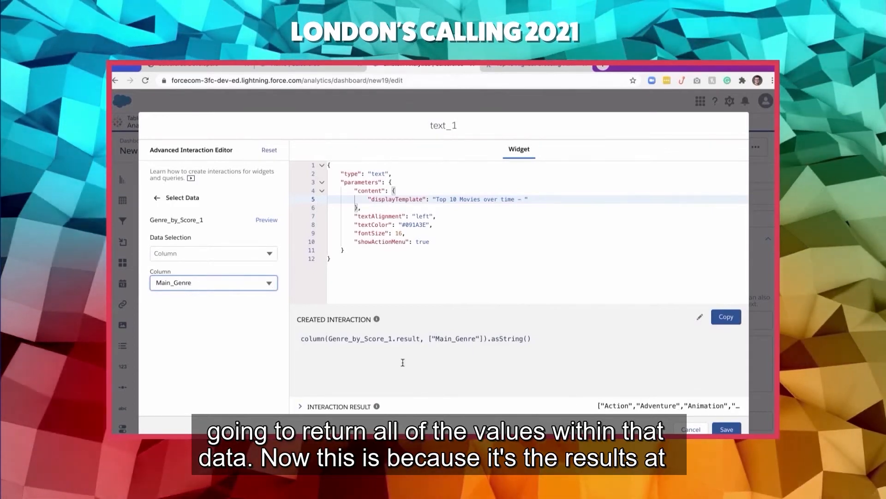
# Step: Set the interaction type to Selection and enable a default value for it
pyautogui.click(158, 198)
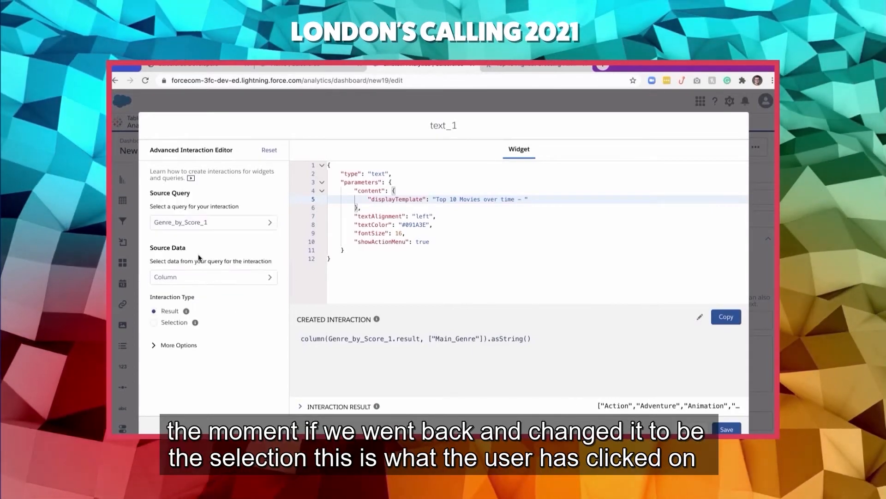
pyautogui.click(153, 323)
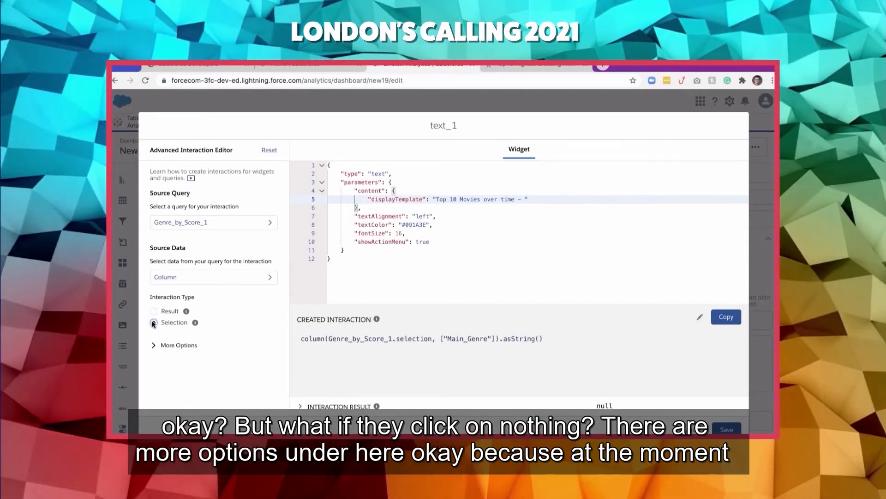
pyautogui.click(154, 345)
pyautogui.click(154, 364)
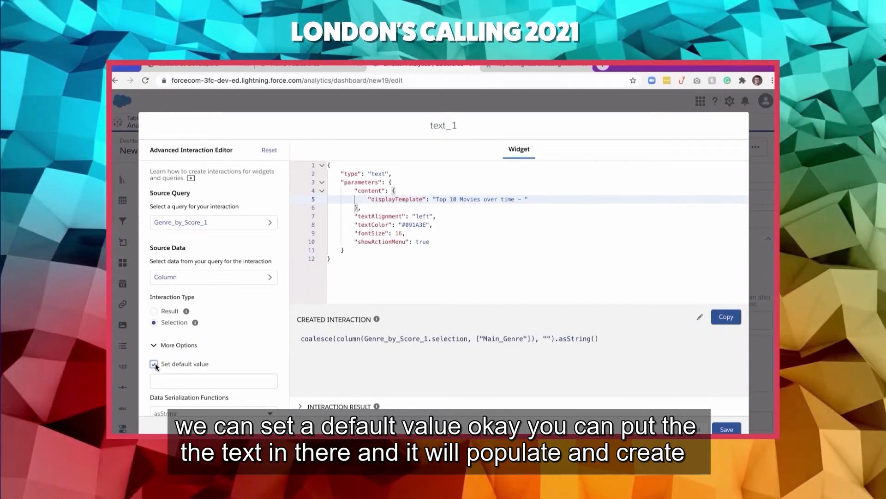
# Step: Try 123 as the interaction's default value and clear it to leave the value blank
pyautogui.click(179, 378)
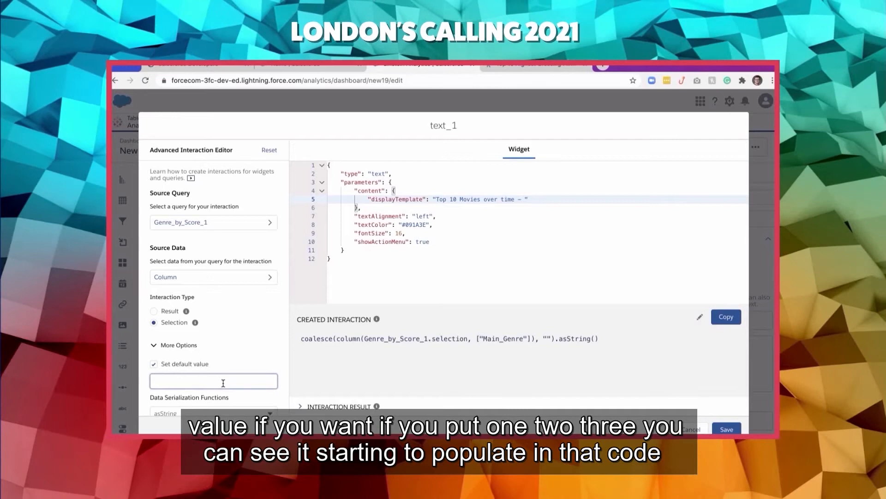
pyautogui.write('123')
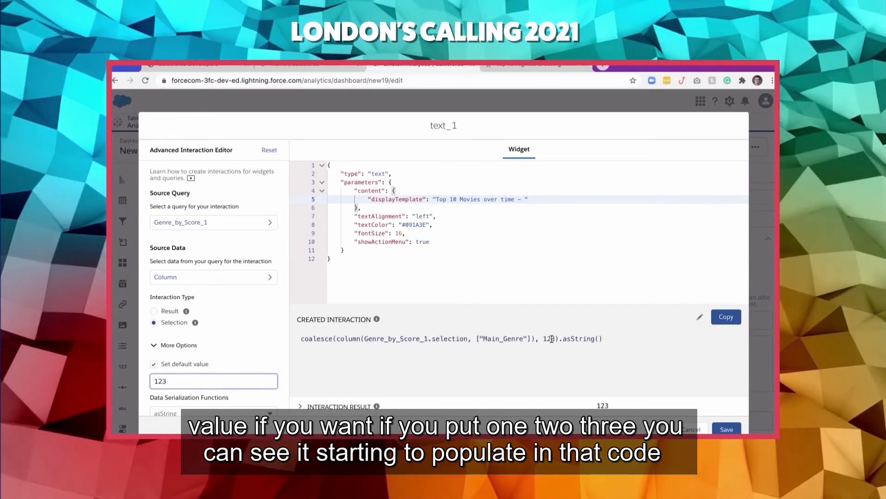
pyautogui.press('BackSpace')
pyautogui.press('BackSpace')
pyautogui.press('BackSpace')
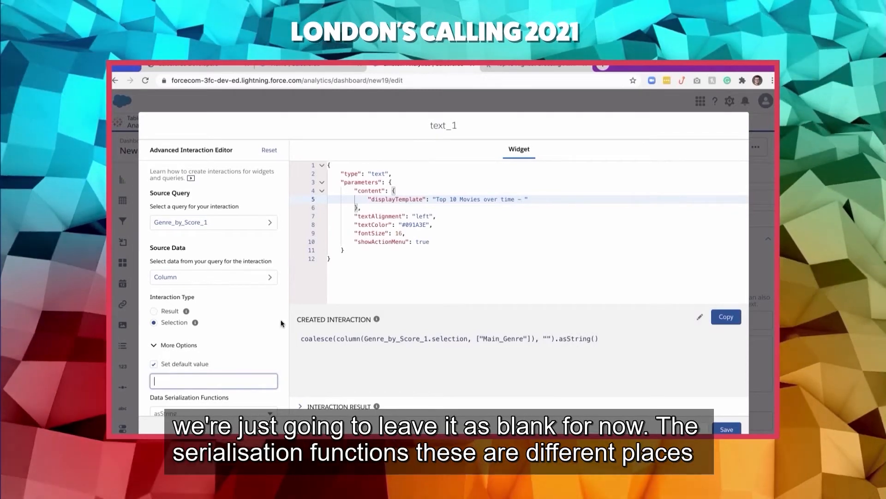
# Step: Set the selection interaction's source data to a cell at row index 0 in the Main_Genre column
pyautogui.scroll(-1, 213, 383)
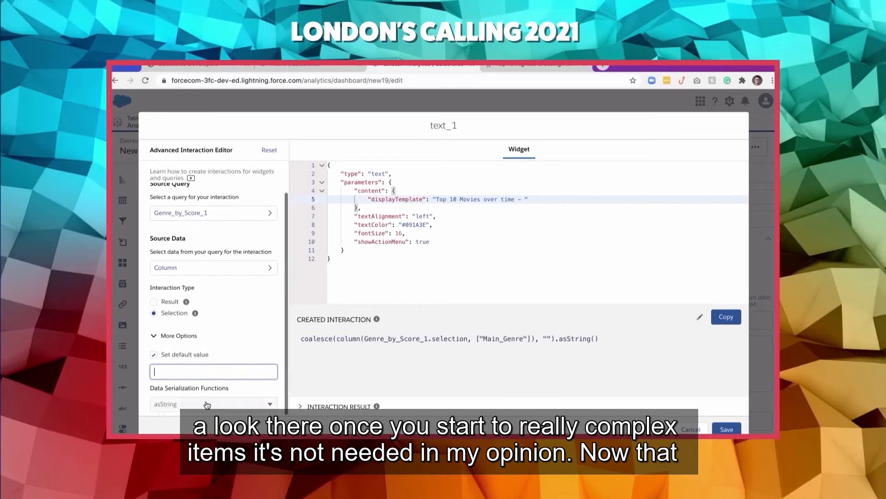
pyautogui.scroll(1, 227, 384)
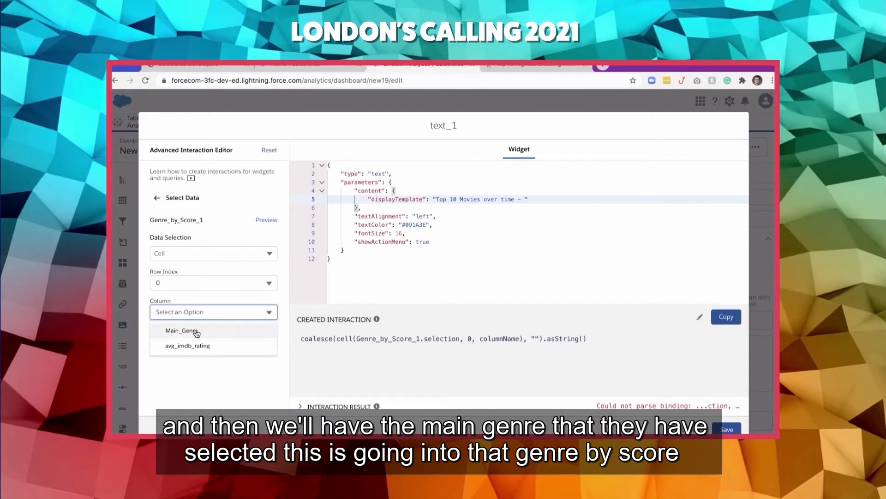
pyautogui.click(196, 330)
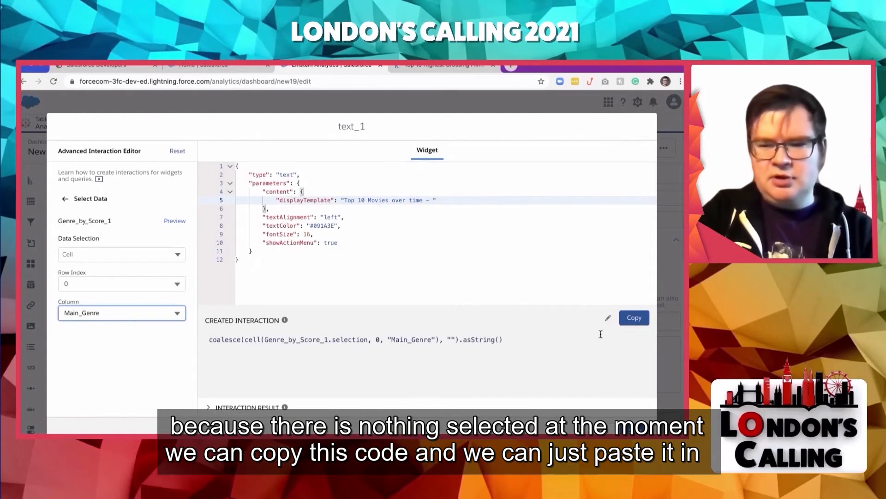
# Step: Copy the created interaction into the displayTemplate text after "Top 10 Movies over time - " and save the widget
pyautogui.click(729, 318)
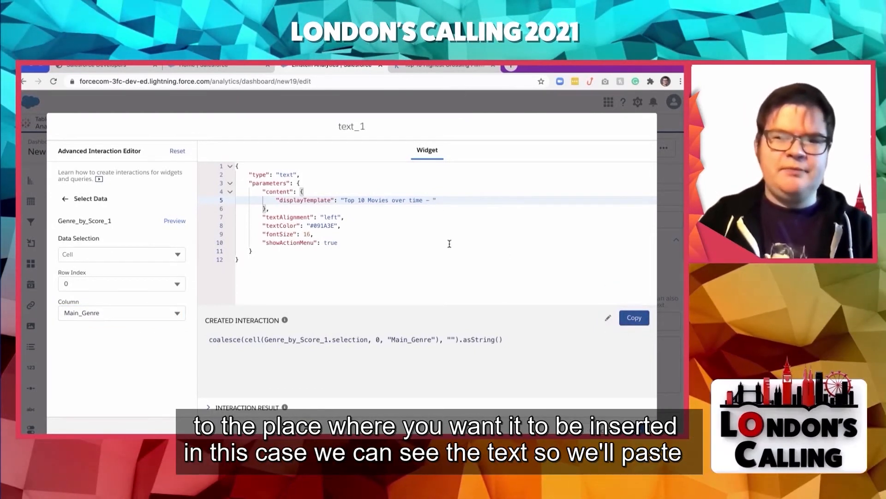
pyautogui.hotkey('ctrl', 'v')
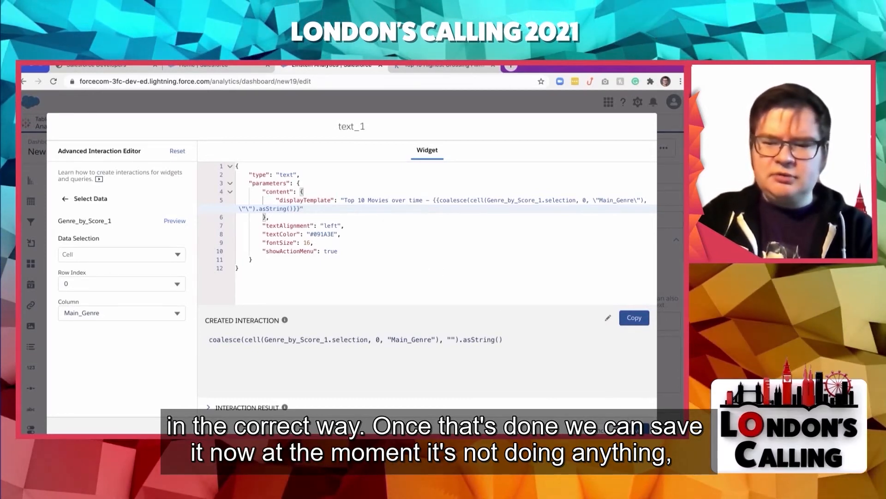
pyautogui.click(635, 430)
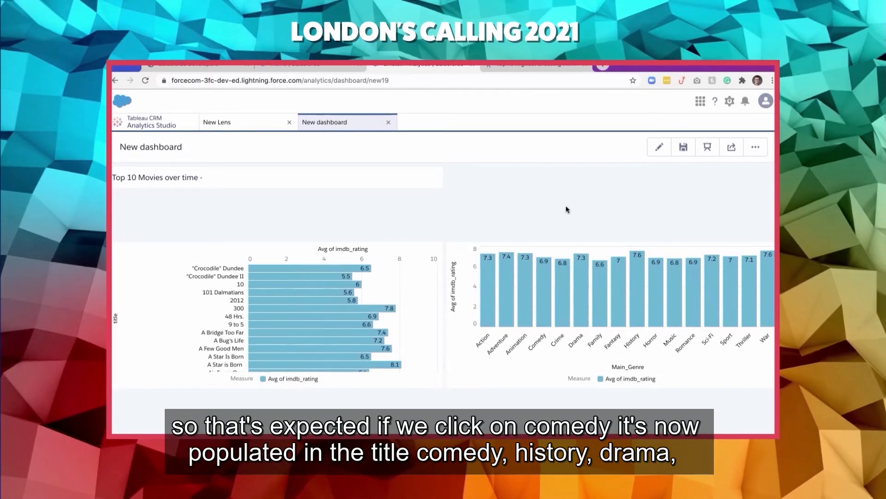
# Step: Test the dynamic title by selecting the Comedy and Drama bars in the genre chart
pyautogui.click(547, 297)
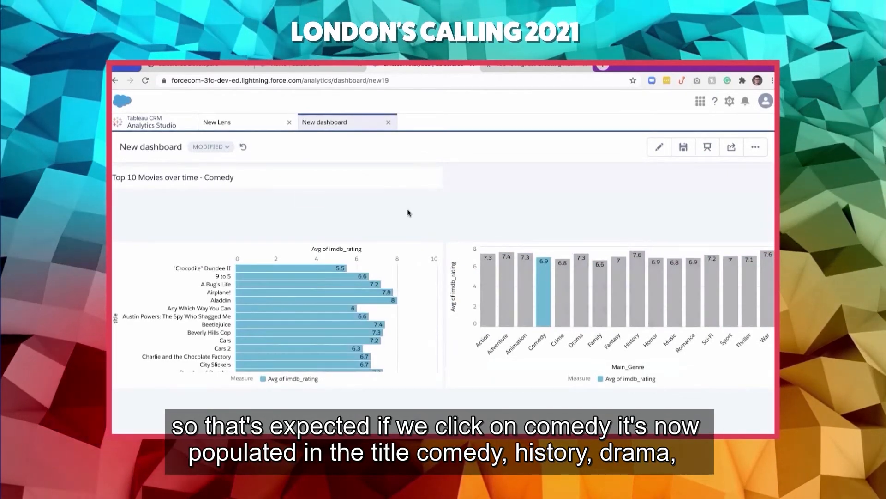
pyautogui.click(582, 291)
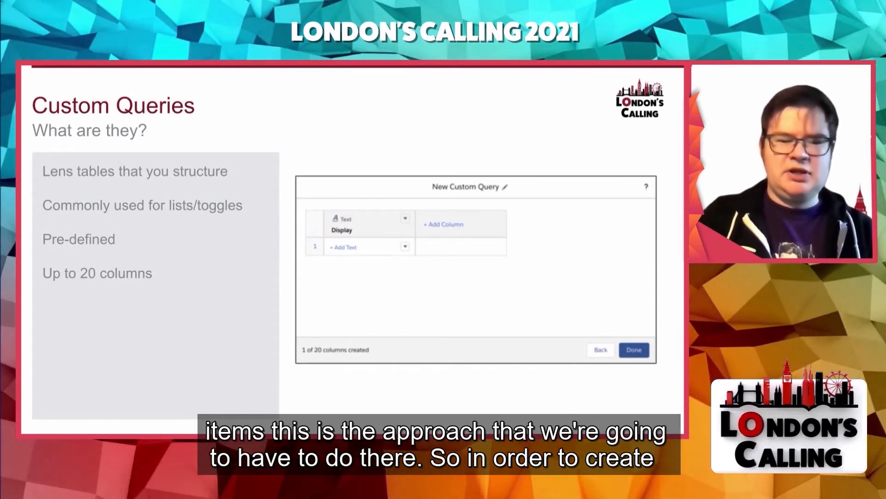
pyautogui.press('Right')
pyautogui.hotkey('ctrl', 'Left')
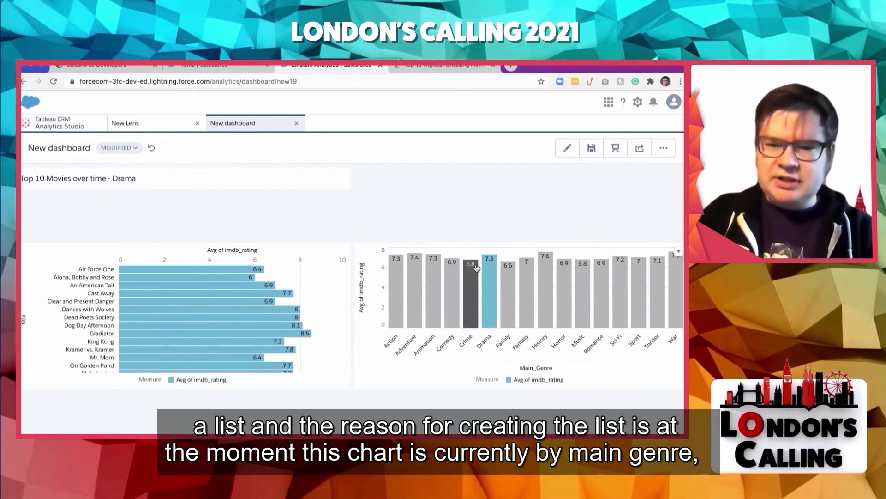
# Step: Clear the Drama selection, edit the dashboard and create a Dimension Selector query with blockbusters dimensions Main_Genre, Genre_2, Genre_3, studio and title
pyautogui.click(485, 275)
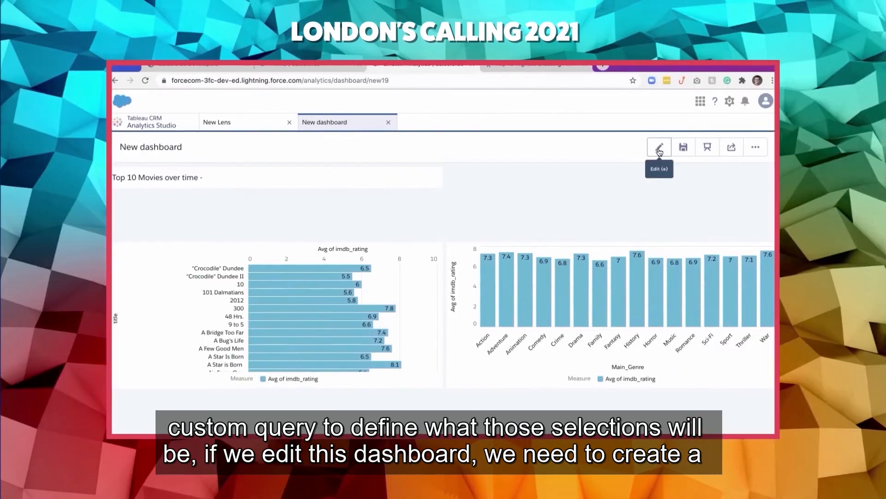
pyautogui.click(660, 147)
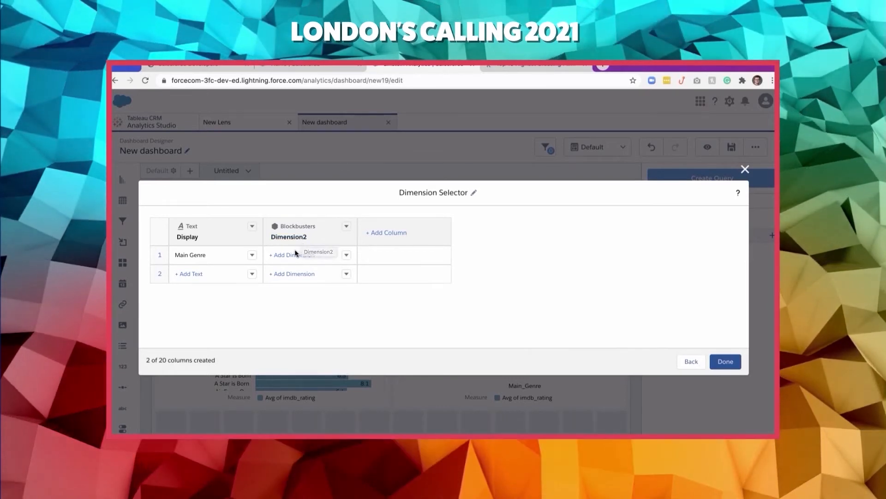
pyautogui.click(291, 257)
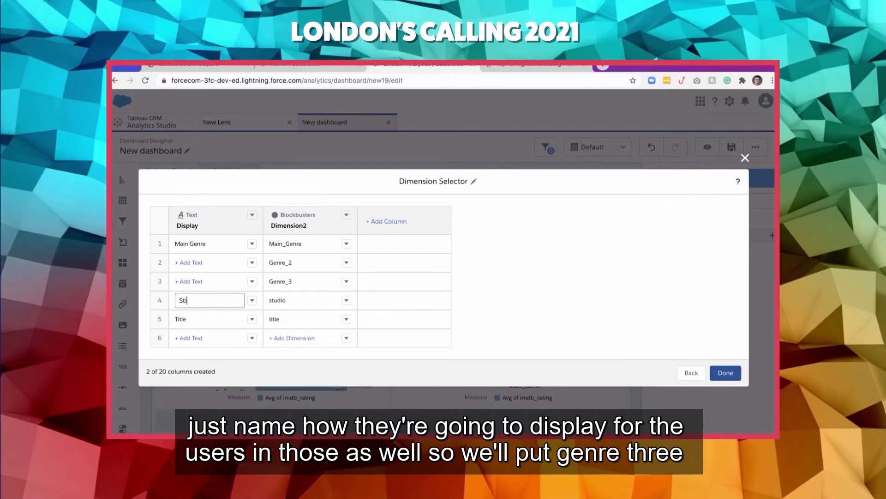
# Step: Set the display text of the Genre_3 and Genre_2 rows to Genre 3 and Genre 2, and finish the Dimension Selector query
pyautogui.click(196, 283)
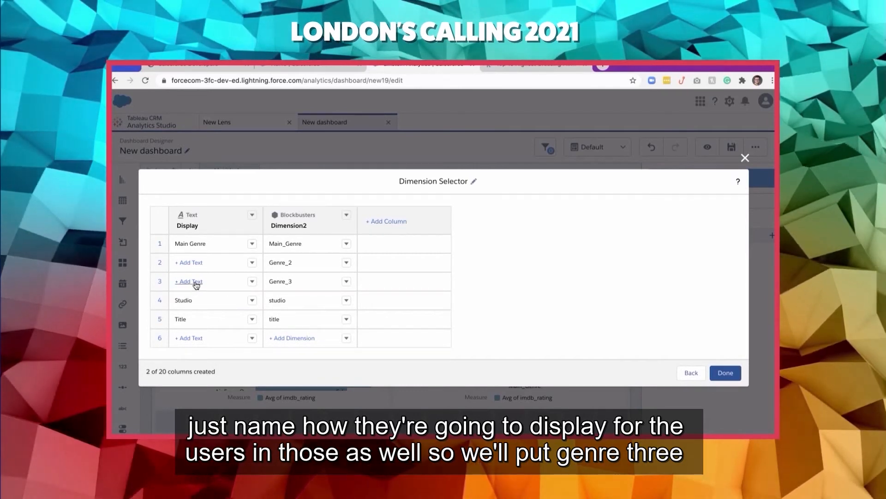
pyautogui.write('Genre ')
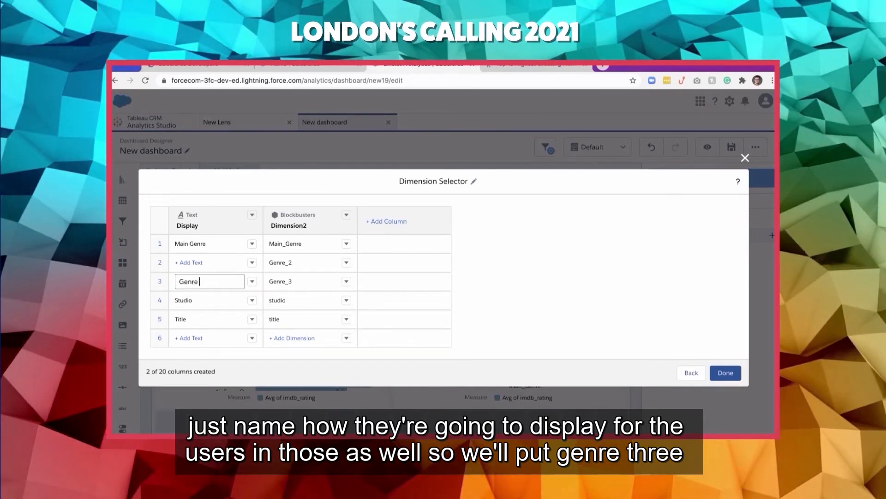
pyautogui.write('3')
pyautogui.click(190, 262)
pyautogui.write('Genre 2')
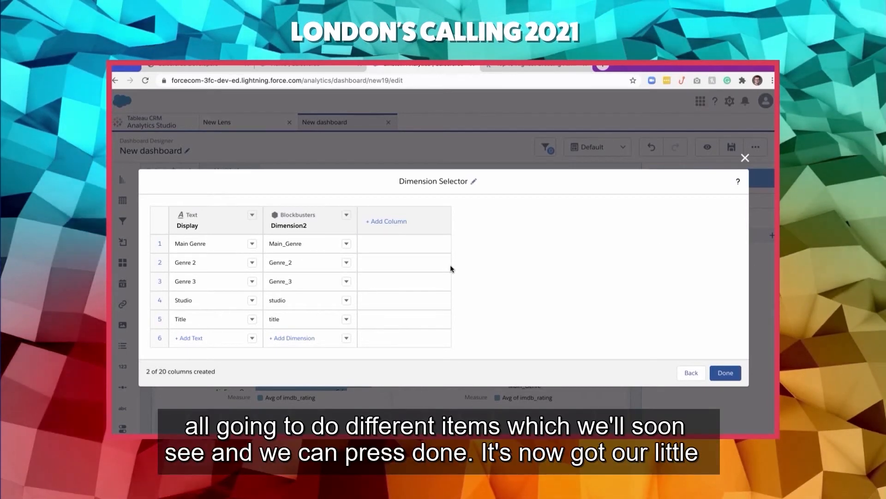
pyautogui.click(726, 373)
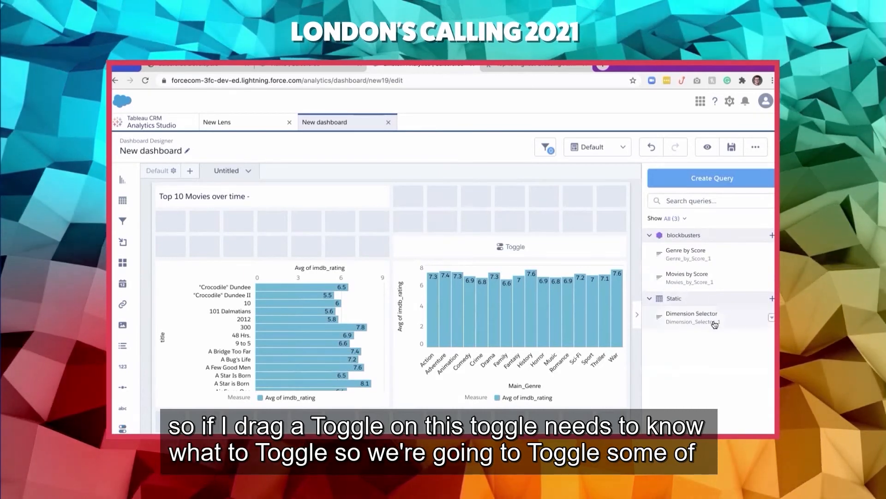
# Step: Assign the Dimension Selector query to the toggle above the genre chart and set its selection type to Single selection (required)
pyautogui.moveTo(711, 319); pyautogui.dragTo(539, 251)
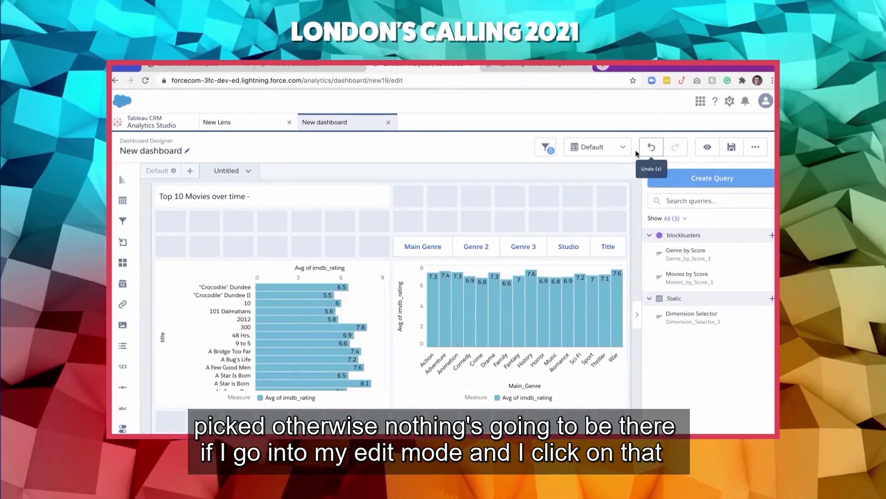
pyautogui.click(497, 243)
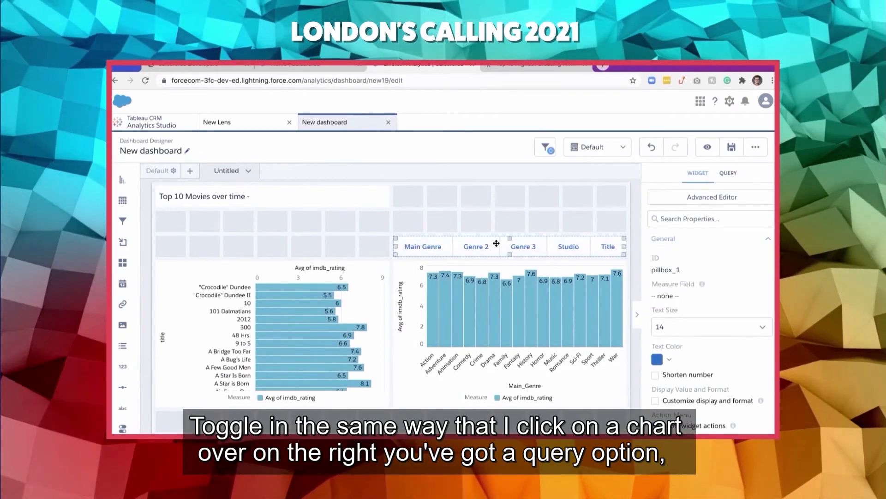
pyautogui.click(728, 172)
pyautogui.click(707, 376)
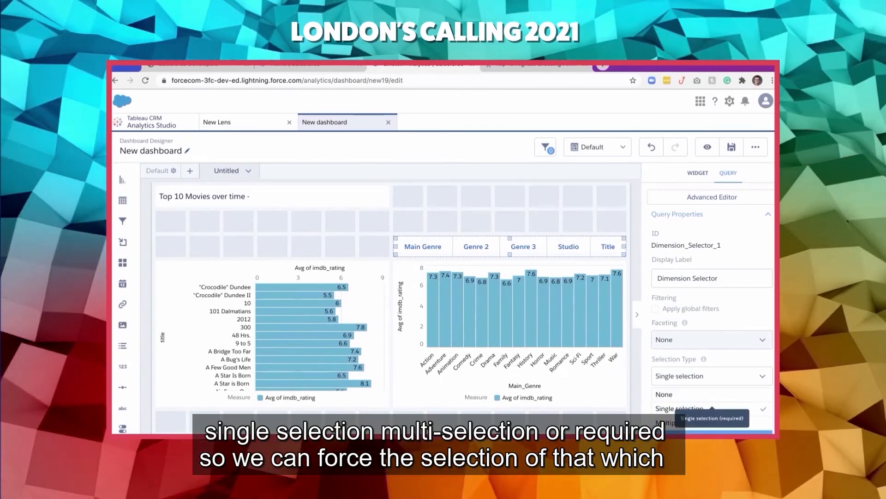
pyautogui.click(711, 433)
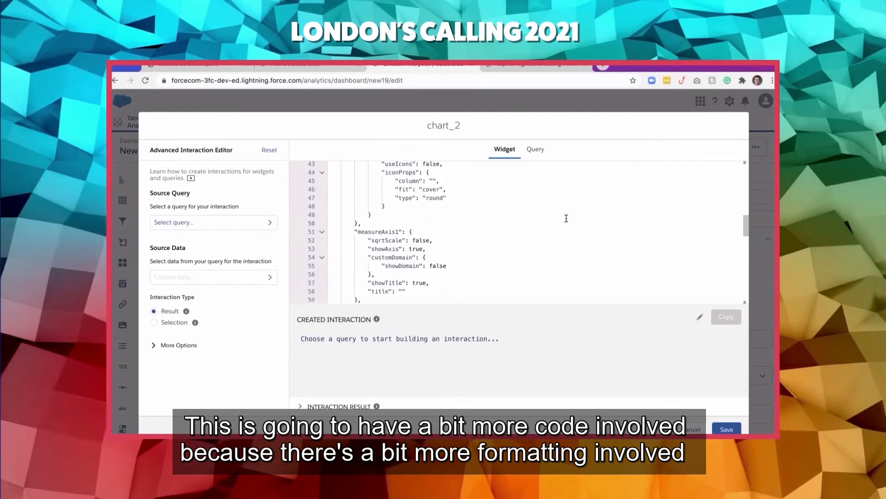
# Step: Examine the widget and query code of the genre chart for the places where Main_Genre is listed
pyautogui.scroll(-3, 566, 218)
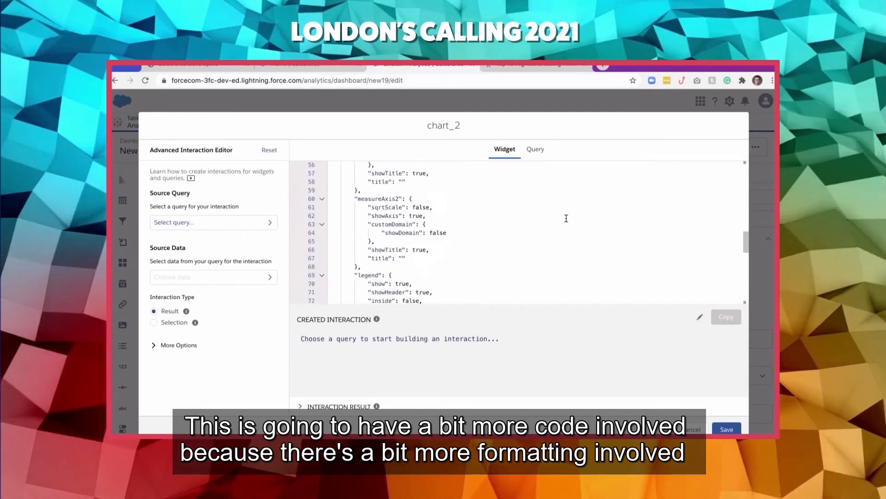
pyautogui.scroll(-8, 566, 218)
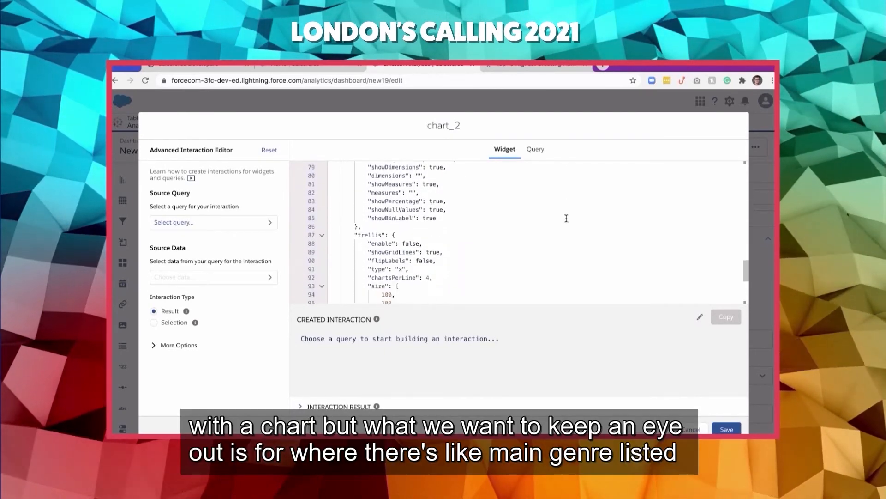
pyautogui.scroll(-4, 566, 218)
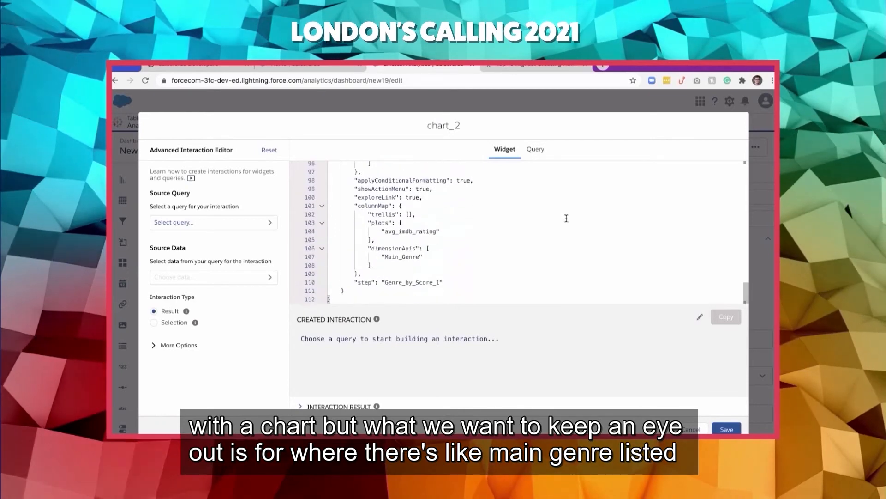
pyautogui.click(402, 257)
pyautogui.click(483, 198)
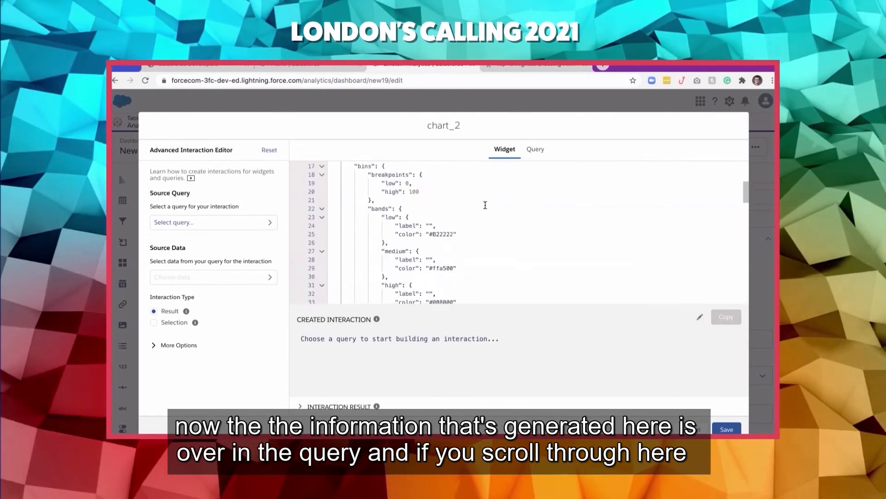
pyautogui.scroll(-3, 486, 209)
pyautogui.scroll(1, 486, 212)
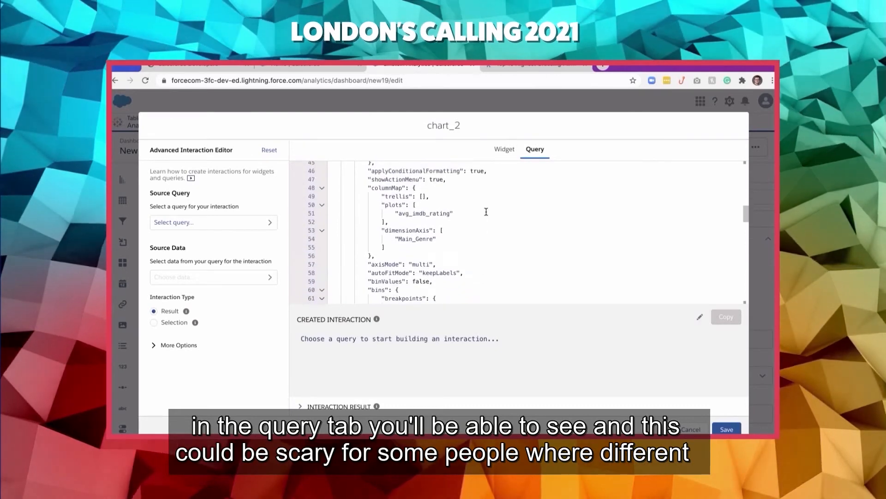
pyautogui.click(415, 238)
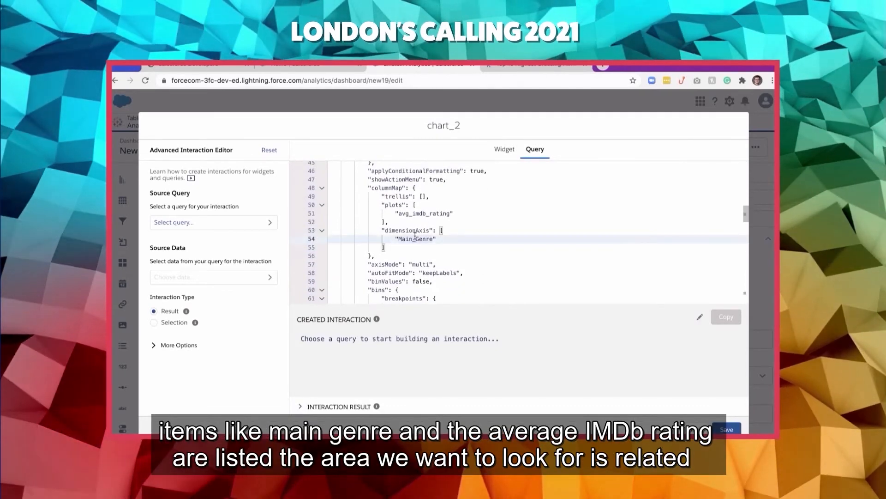
pyautogui.scroll(-4, 424, 226)
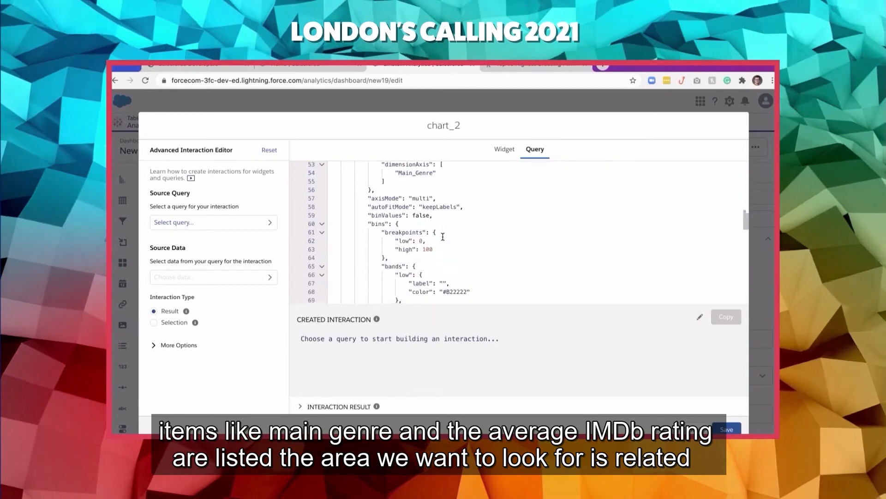
pyautogui.scroll(-6, 443, 237)
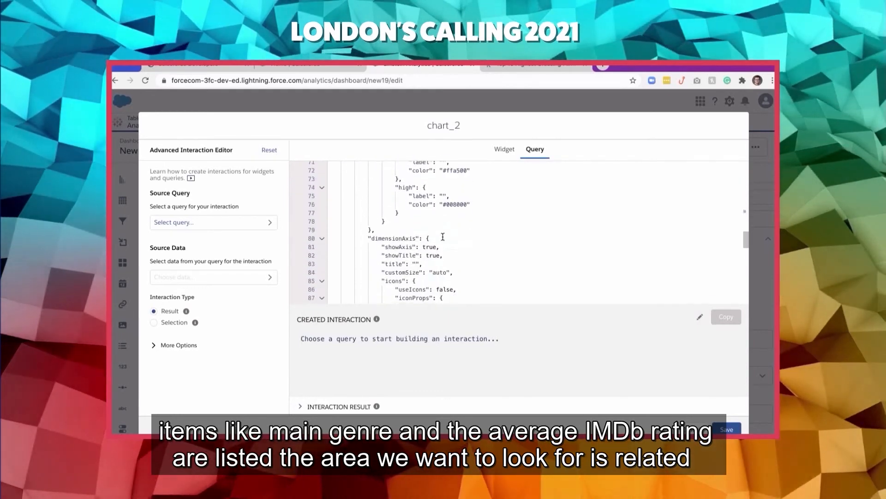
pyautogui.scroll(-9, 443, 236)
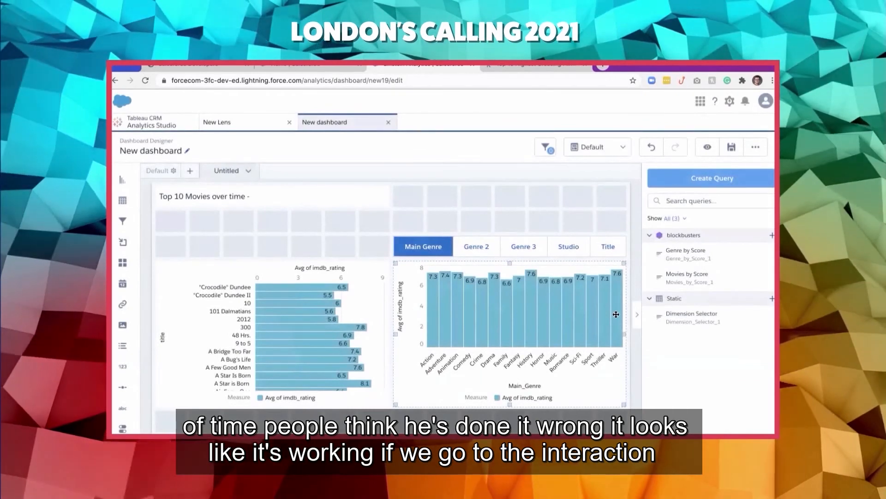
# Step: Preview the dashboard and test the dimension toggle by switching it to Genre 2
pyautogui.click(707, 147)
pyautogui.click(574, 226)
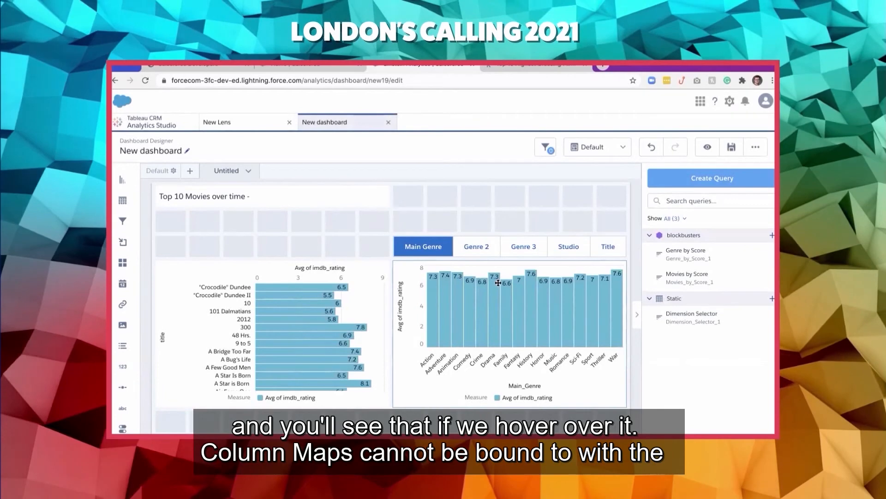
# Step: Delete the whole columnMap block from the genre chart's widget code in the advanced editor
pyautogui.click(508, 314)
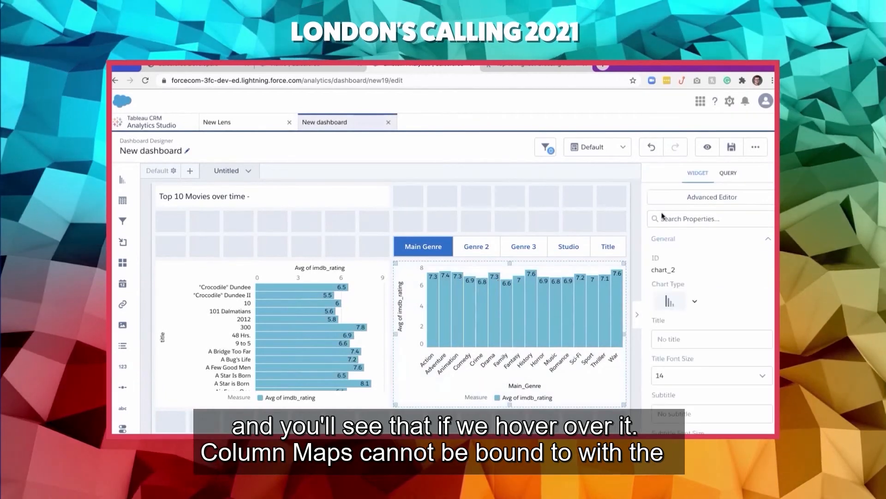
pyautogui.click(546, 292)
pyautogui.click(705, 197)
pyautogui.scroll(-1, 484, 224)
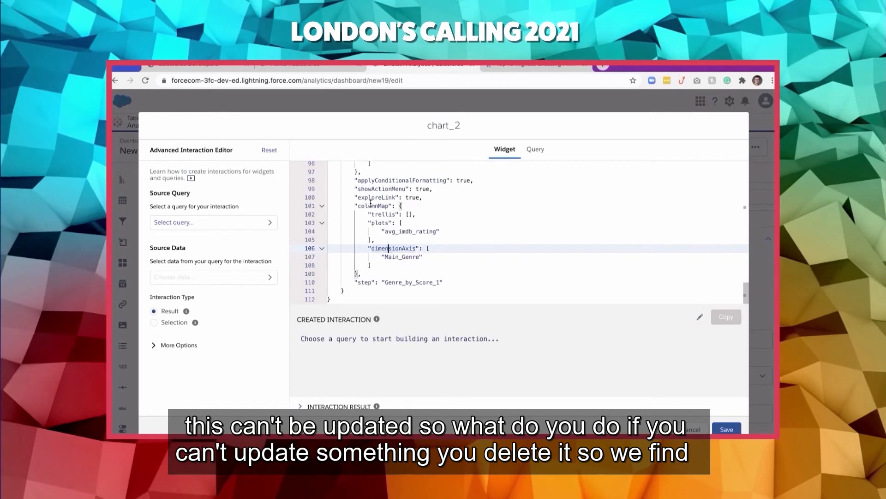
pyautogui.click(373, 205)
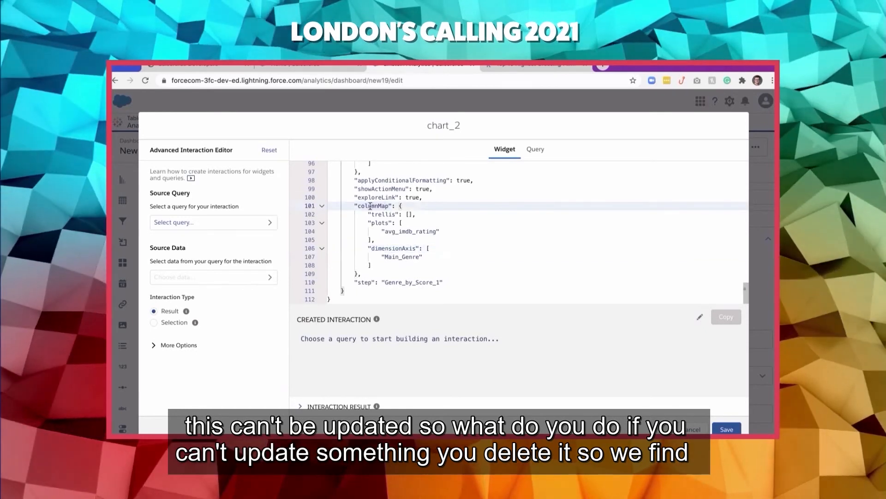
pyautogui.click(322, 207)
pyautogui.moveTo(363, 274); pyautogui.dragTo(327, 266)
pyautogui.press('BackSpace')
pyautogui.press('BackSpace')
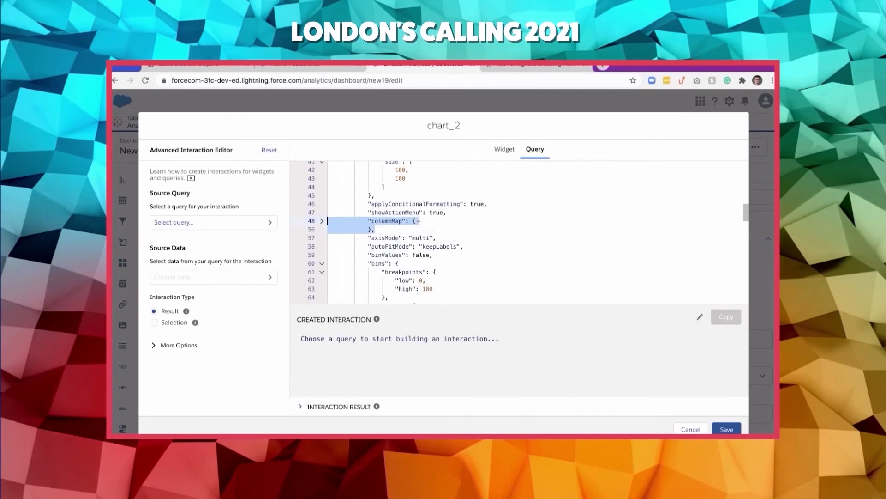
# Step: Delete the columnMap block from the genre chart's query code and save the changes
pyautogui.press('BackSpace')
pyautogui.press('BackSpace')
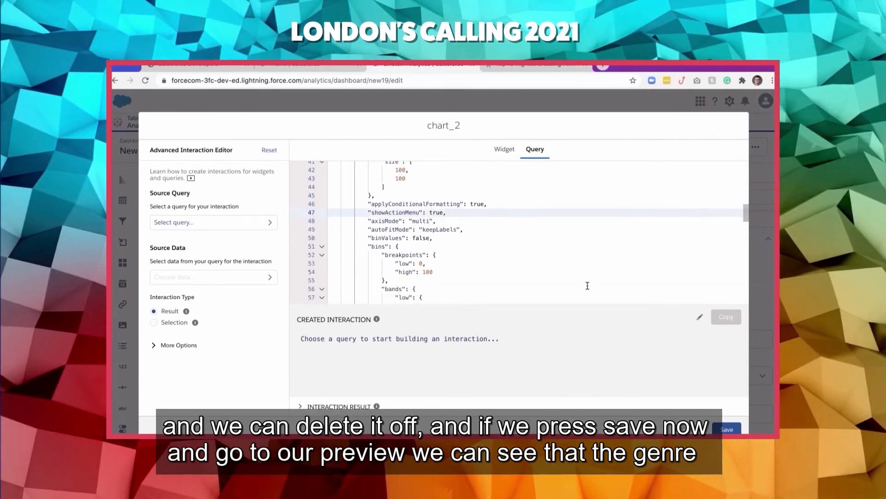
pyautogui.click(726, 426)
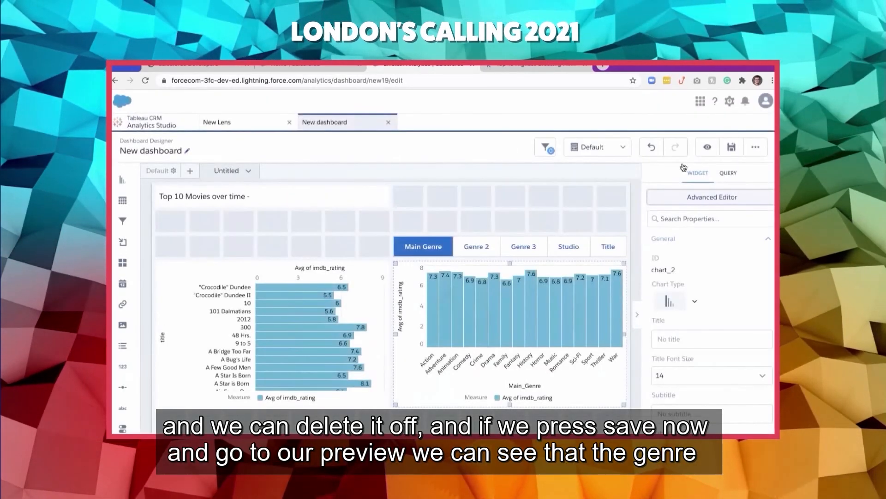
# Step: Preview the dashboard, switch the toggle to Studio and test the movie chart by selecting individual studio bars such as Metro-Goldwyn-Mayer
pyautogui.click(703, 148)
pyautogui.click(685, 238)
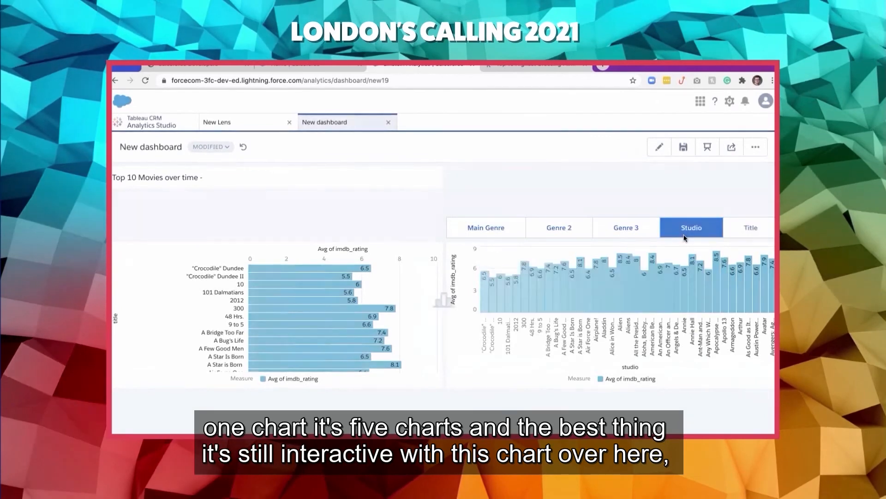
pyautogui.click(619, 288)
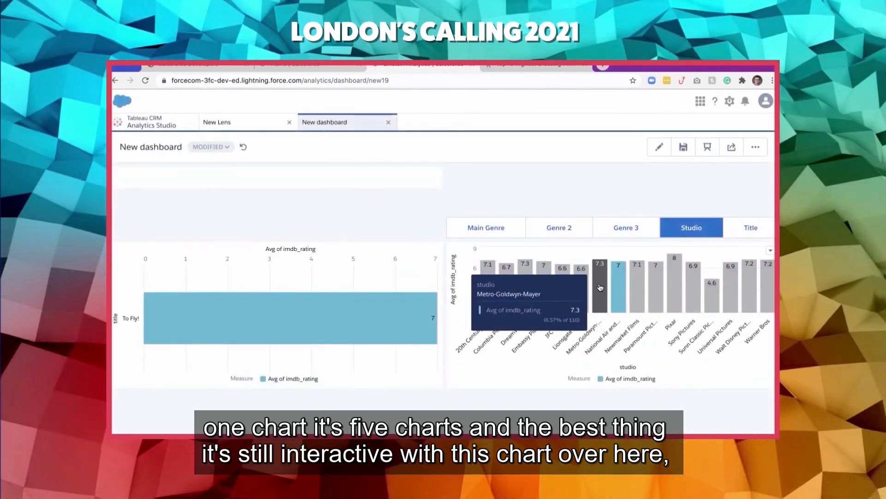
pyautogui.click(600, 289)
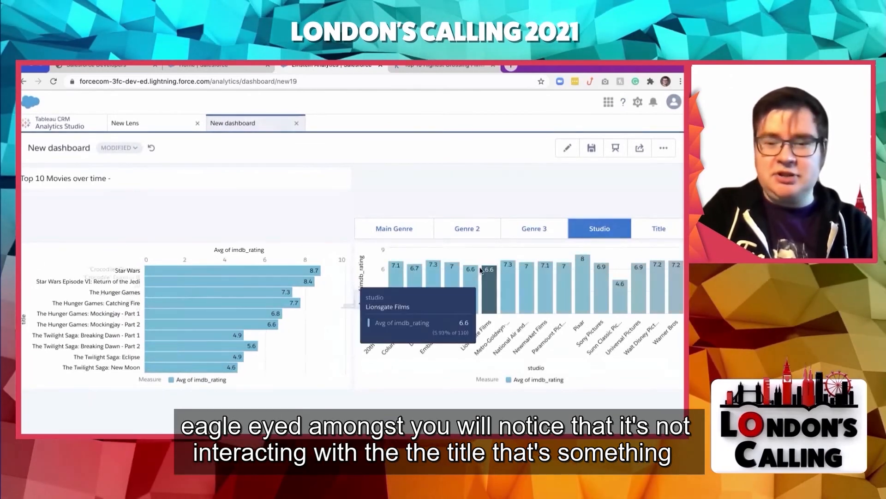
pyautogui.click(482, 270)
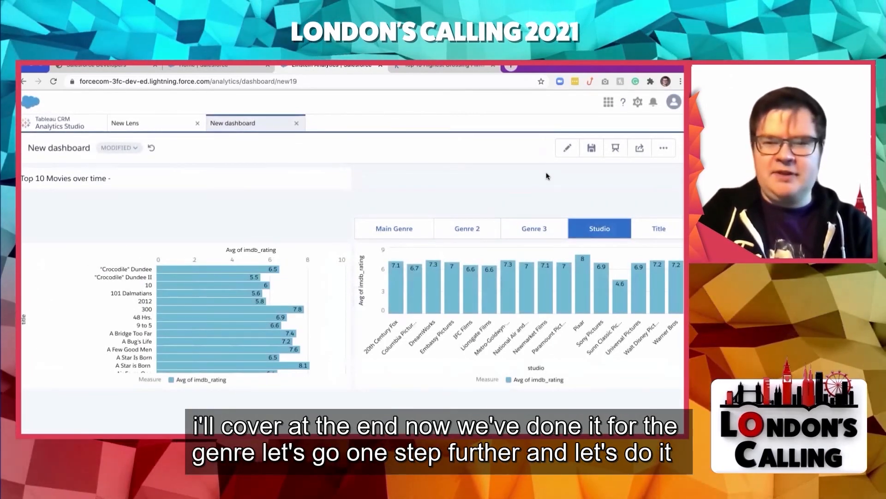
# Step: Return to editing the dashboard and create a new custom query named Measures Selector
pyautogui.click(566, 149)
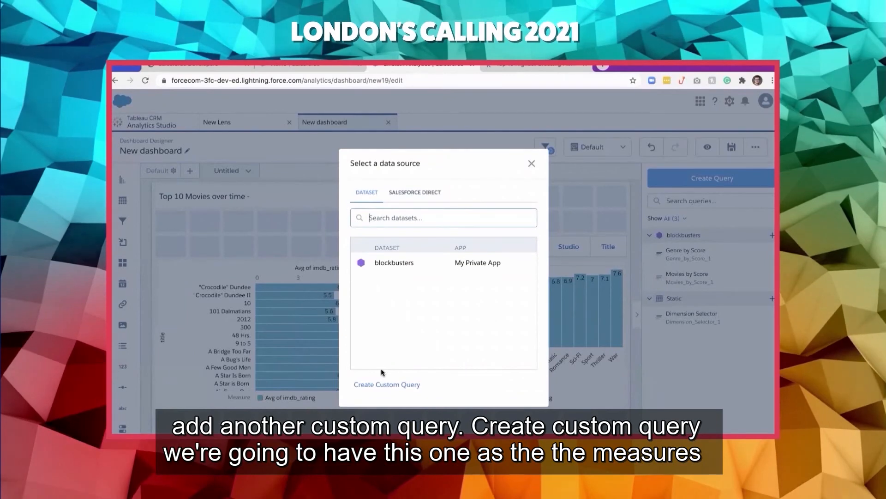
pyautogui.click(376, 384)
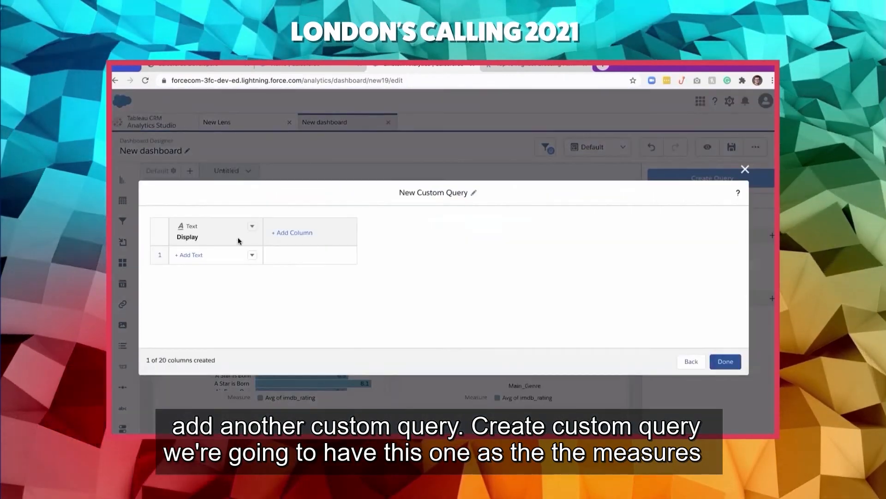
pyautogui.click(451, 192)
pyautogui.write('Me')
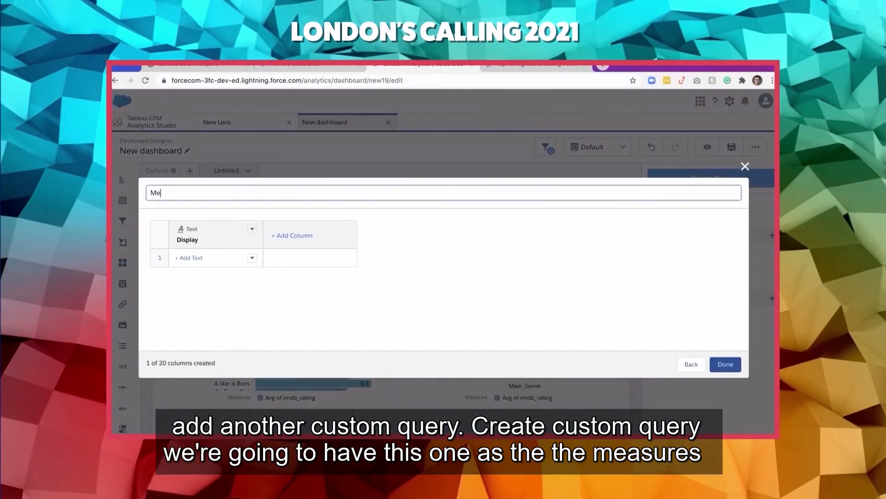
pyautogui.write('asures Selector')
# Step: Add a blockbusters measure column with average imdb_rating, sum of worldwide_gross and average length, labelling the rows Rating, Gross and Length
pyautogui.click(292, 234)
pyautogui.click(355, 264)
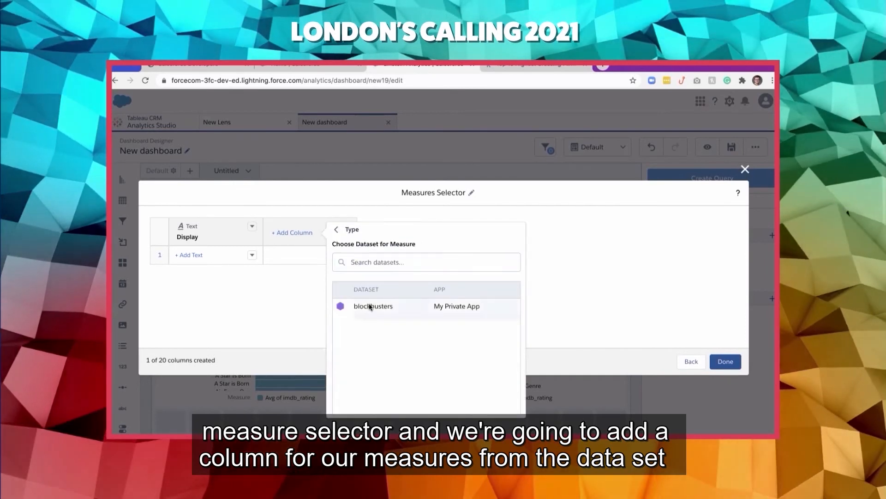
pyautogui.click(369, 307)
pyautogui.click(289, 255)
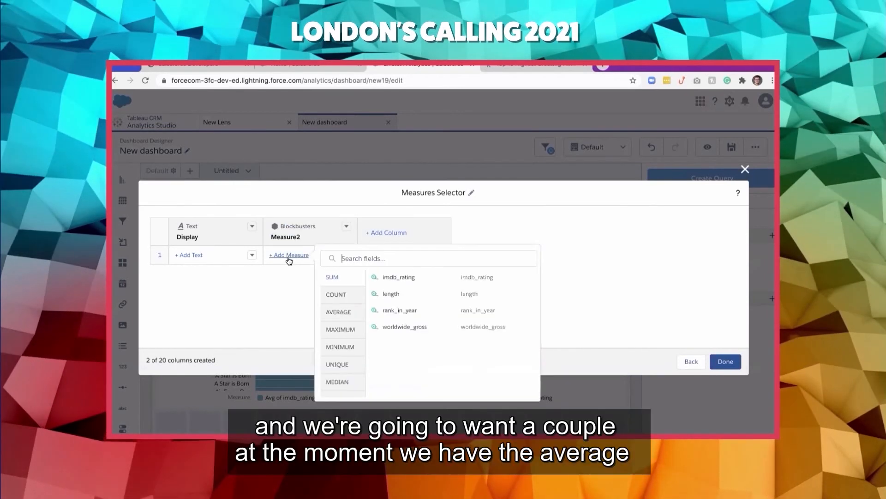
pyautogui.click(338, 312)
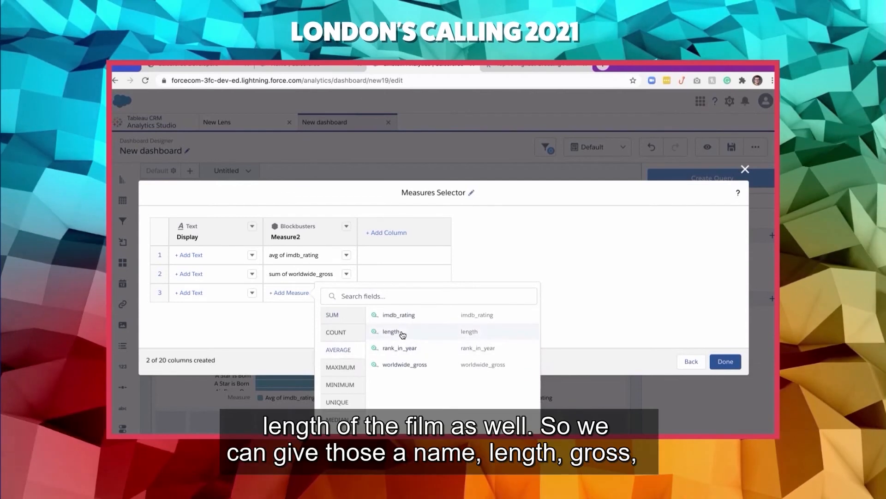
pyautogui.click(401, 331)
pyautogui.click(190, 293)
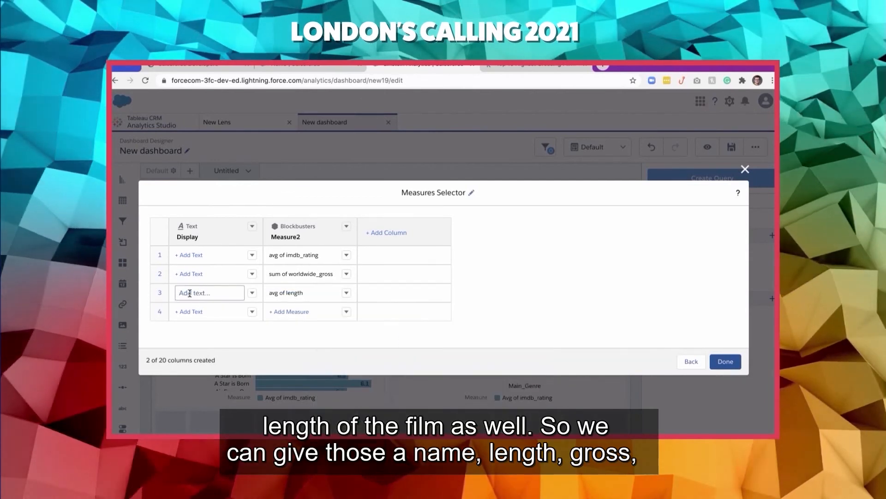
pyautogui.write('Length')
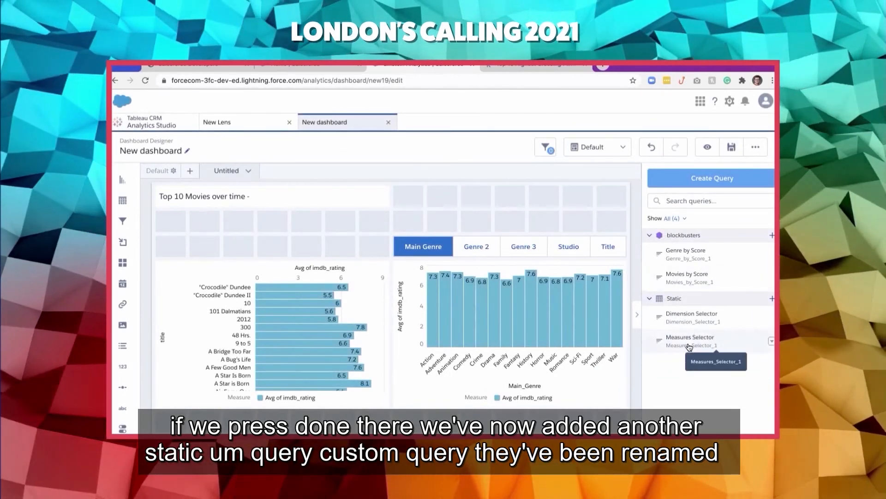
# Step: Place the Measures Selector query as a toggle above the dimension toggle and set its selection type to Single selection (required)
pyautogui.moveTo(690, 347); pyautogui.dragTo(542, 213)
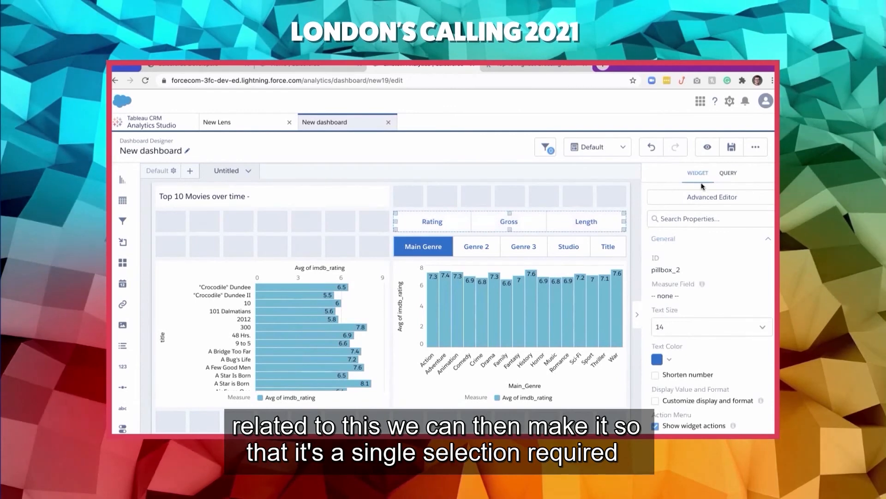
pyautogui.click(728, 173)
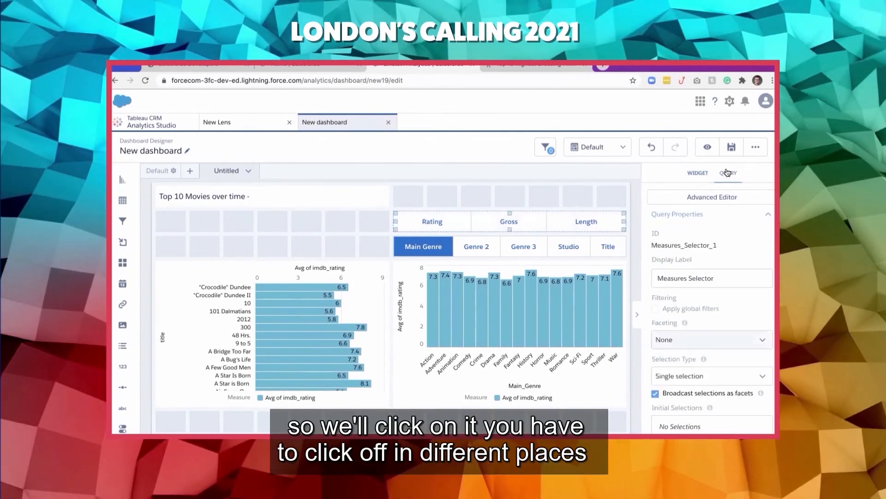
pyautogui.click(706, 375)
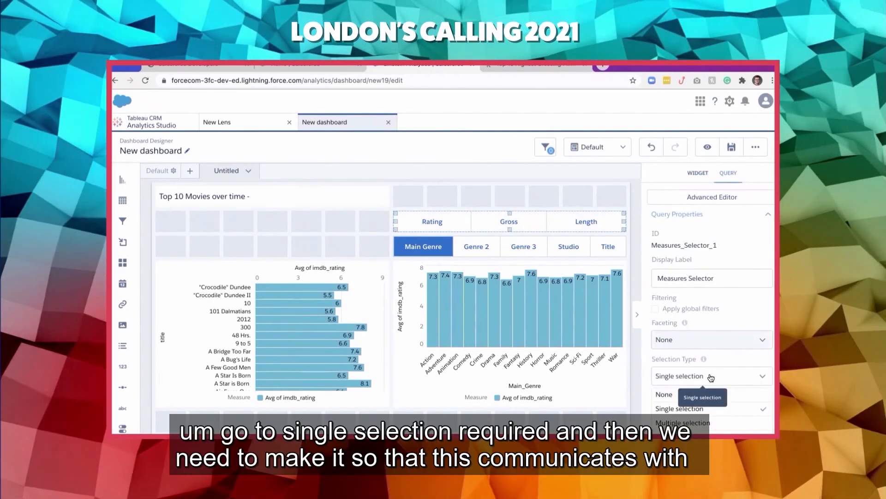
pyautogui.click(709, 436)
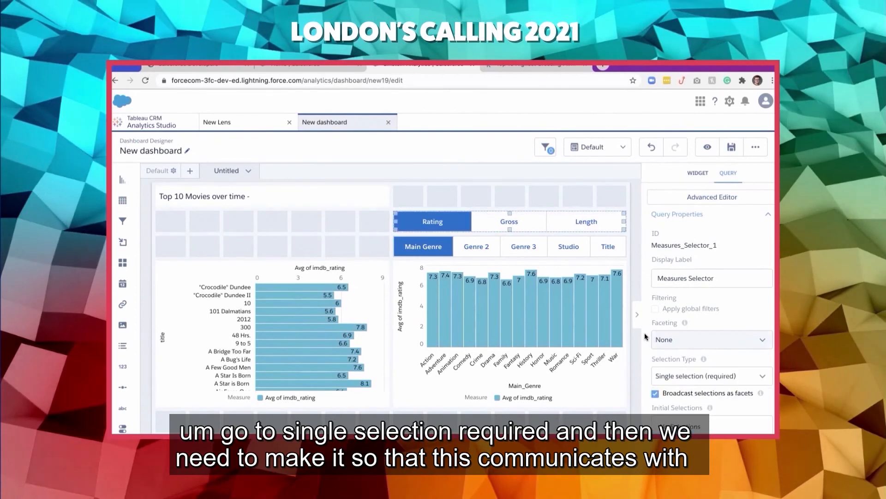
pyautogui.click(602, 203)
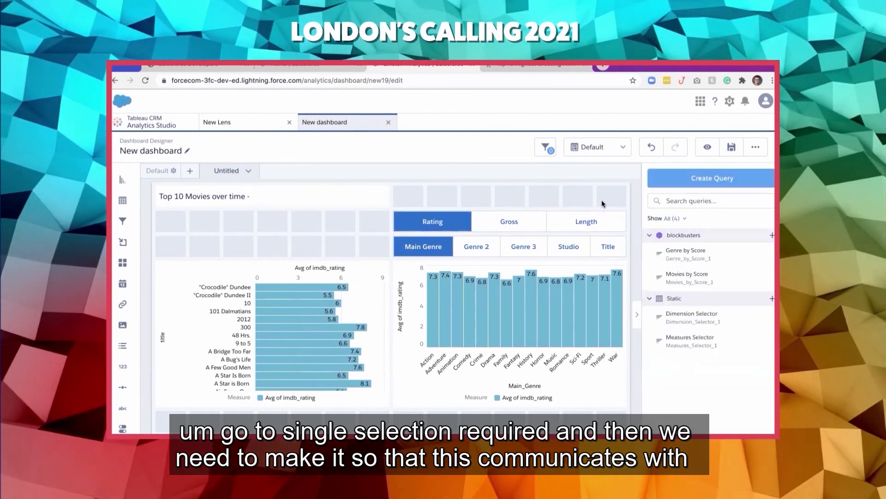
pyautogui.click(539, 225)
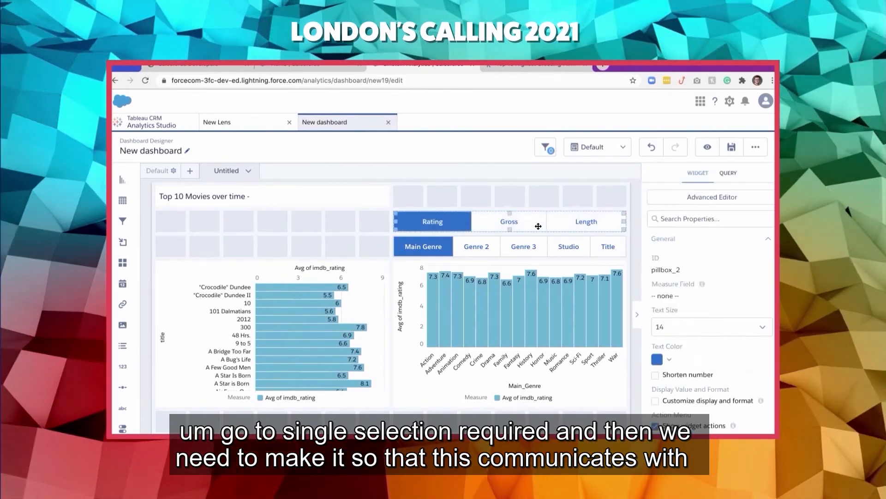
# Step: In the genre chart's query code, replace the imdb_rating measure field with the Measures_Selector_1 selection interaction for row 0, column Measure2__field
pyautogui.click(511, 312)
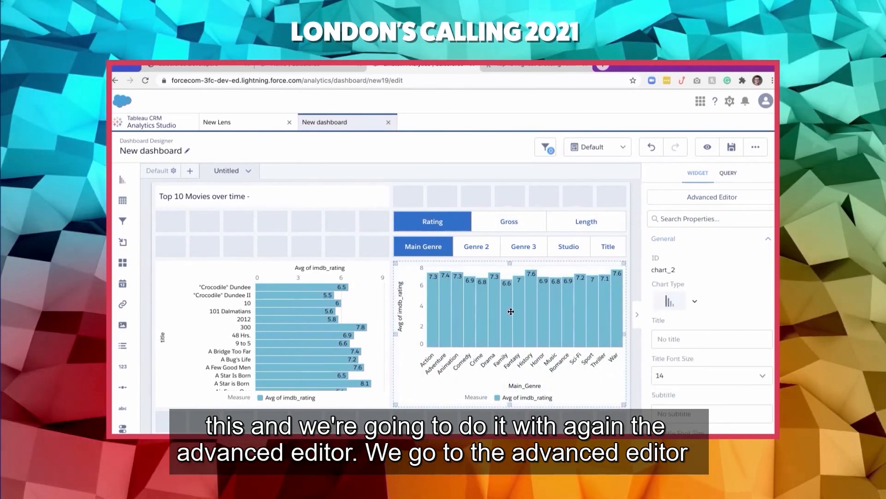
pyautogui.click(700, 197)
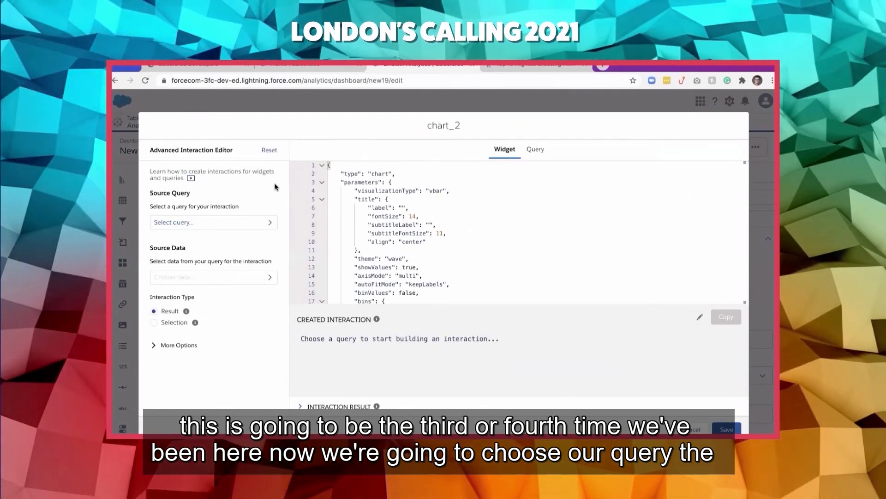
pyautogui.click(189, 223)
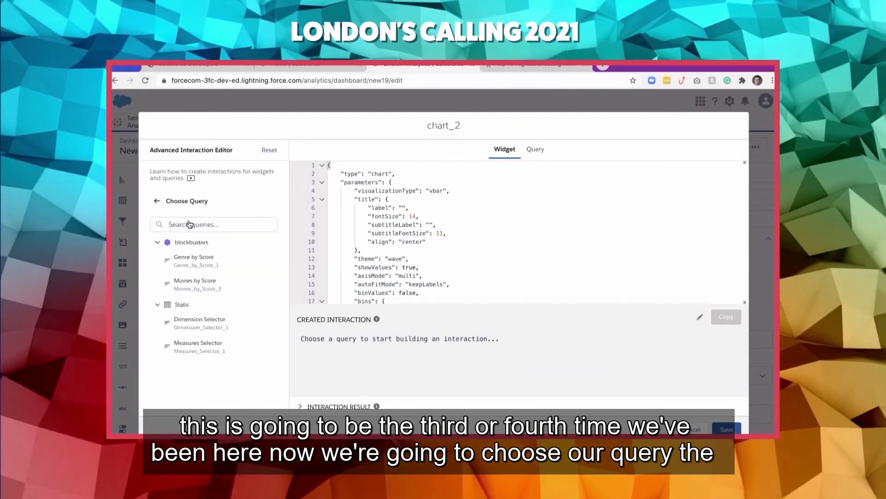
pyautogui.click(201, 347)
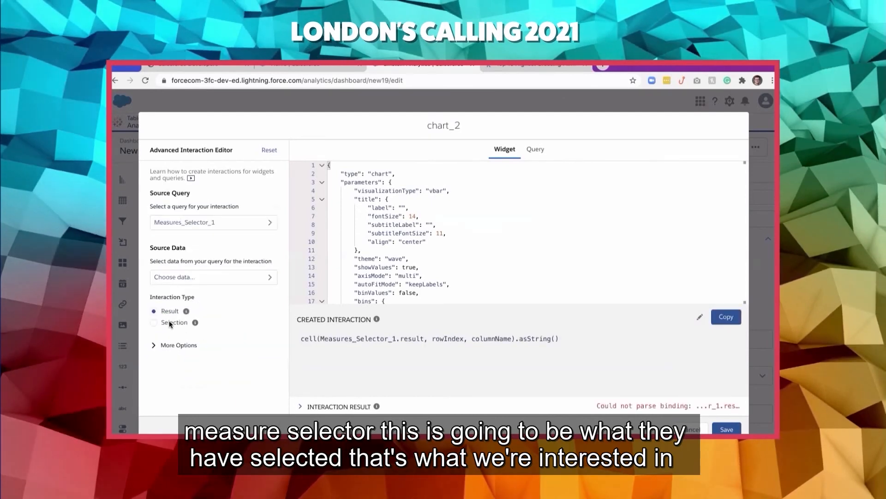
pyautogui.click(154, 323)
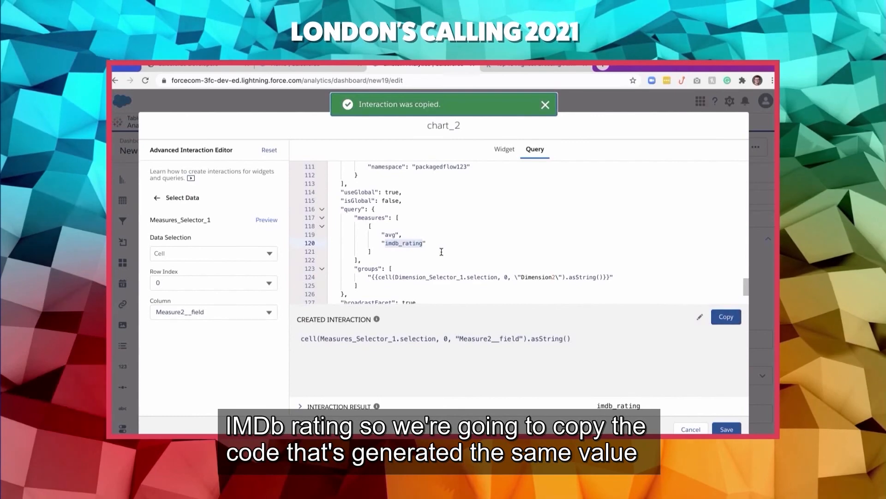
pyautogui.doubleClick(405, 243)
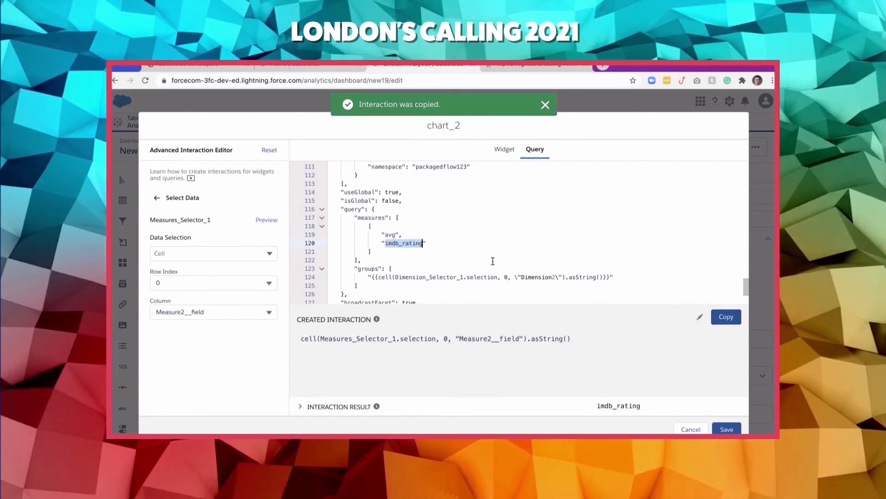
pyautogui.hotkey('ctrl', 'v')
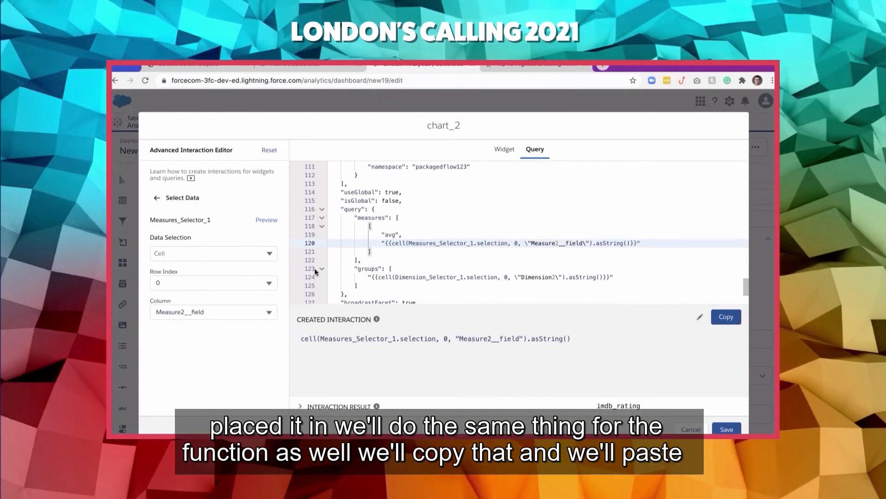
# Step: Open the source column choices for the Measures_Selector_1 interaction
pyautogui.click(212, 312)
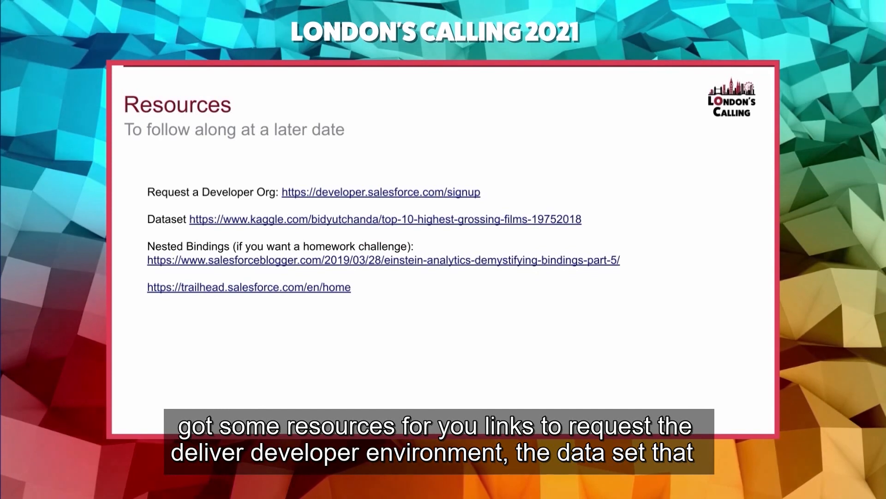